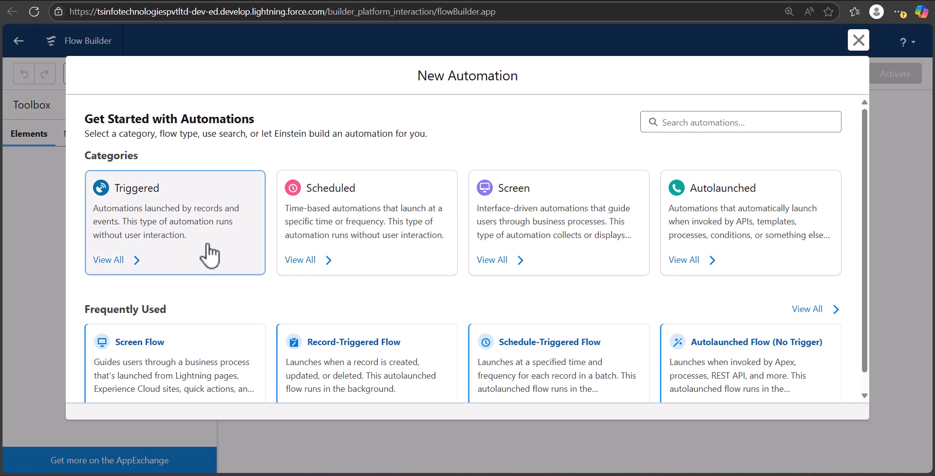
Step: Start a new Record-Triggered Flow from the Triggered automation category
{"action": "left_click", "coordinate": [244, 253]}
{"action": "left_click", "coordinate": [199, 278]}
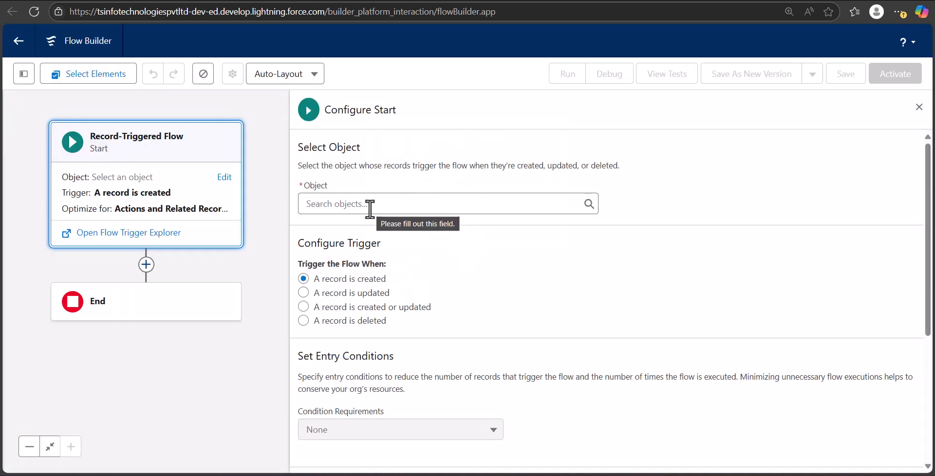
Step: Set the trigger object to Contact and trigger the flow when a record is created or updated
{"action": "left_click", "coordinate": [366, 208]}
{"action": "type", "text": "contac"}
{"action": "left_click", "coordinate": [304, 277]}
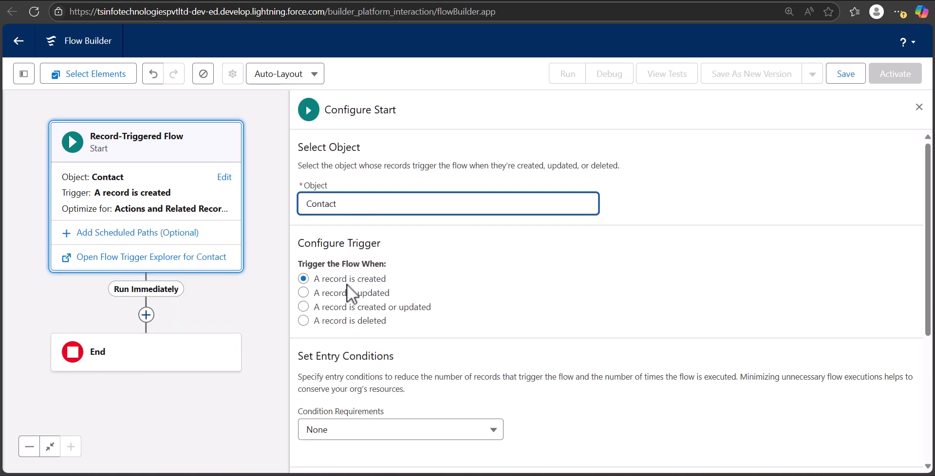
{"action": "left_click", "coordinate": [304, 308]}
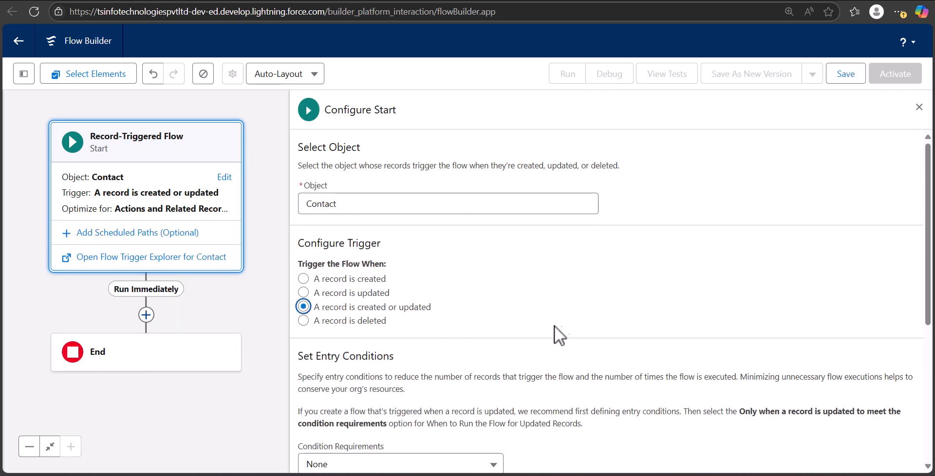
Step: Set the entry condition requirements to All Conditions Are Met (AND)
{"action": "scroll", "coordinate": [560, 327], "scroll_direction": "down", "scroll_amount": 5}
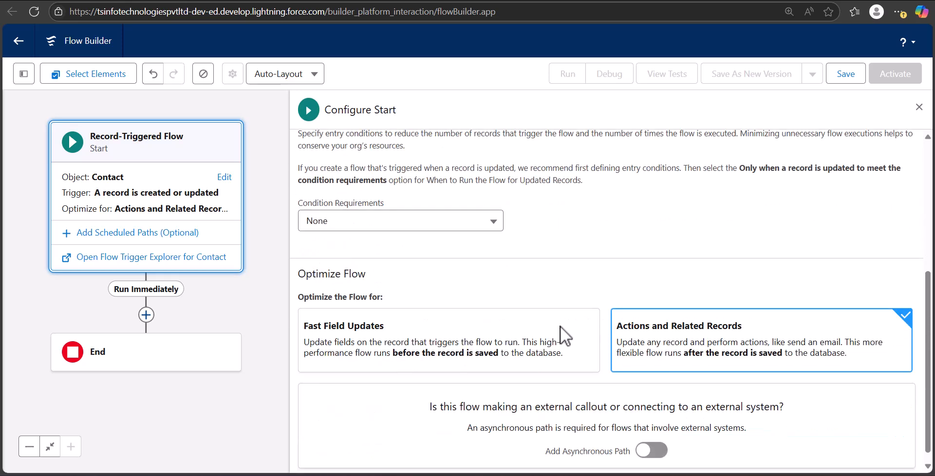
{"action": "left_click", "coordinate": [439, 234]}
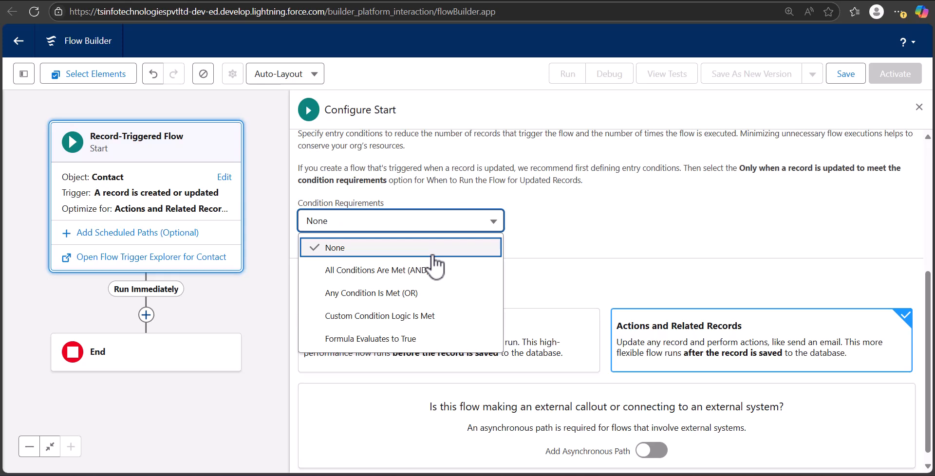
{"action": "left_click", "coordinate": [400, 271]}
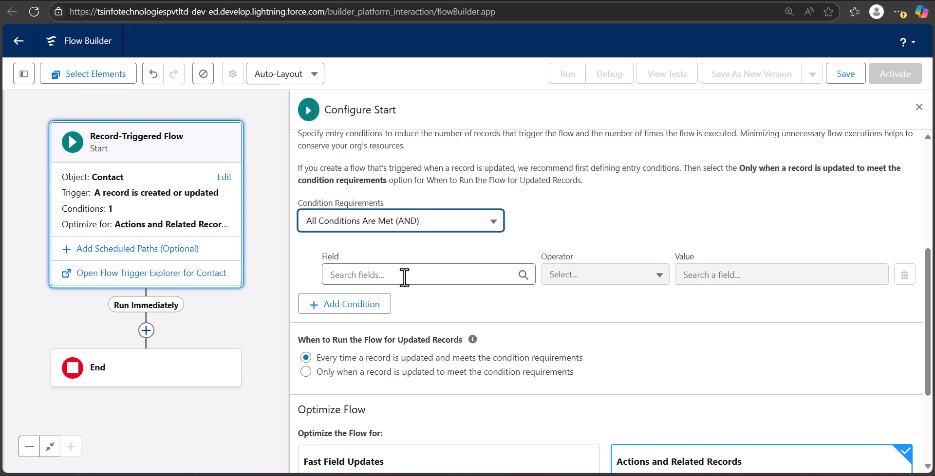
Step: Define the first entry condition as First Name Is Null with value False
{"action": "left_click", "coordinate": [404, 277]}
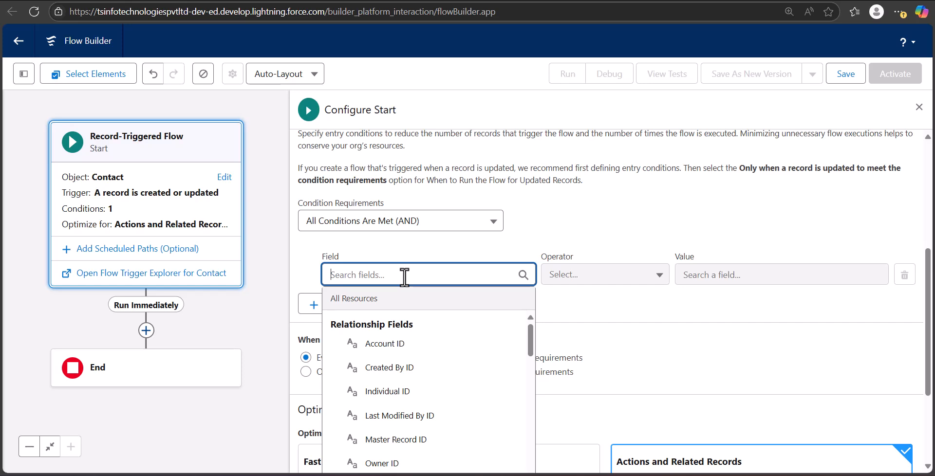
{"action": "type", "text": "first"}
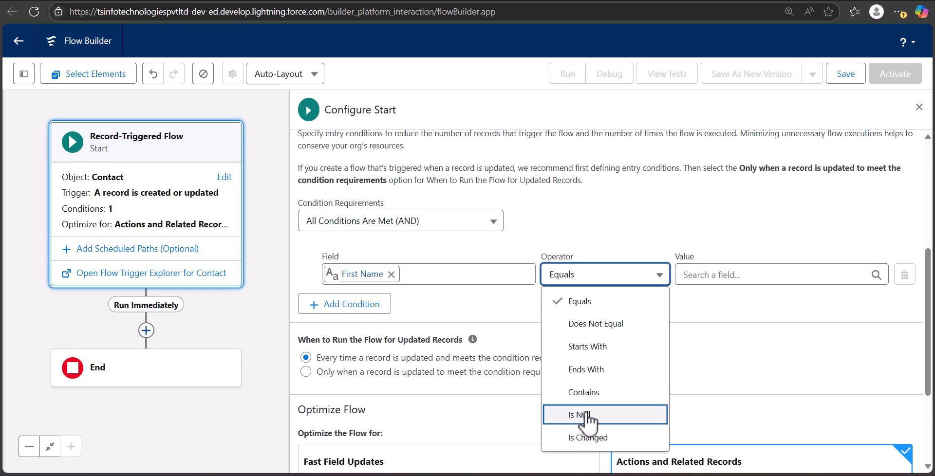
{"action": "left_click", "coordinate": [588, 416]}
{"action": "left_click", "coordinate": [719, 273]}
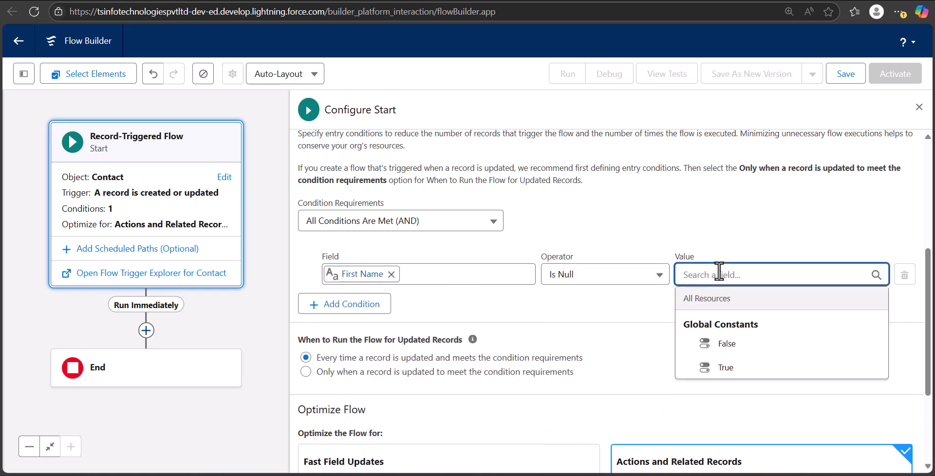
{"action": "type", "text": "false"}
{"action": "left_click", "coordinate": [725, 347]}
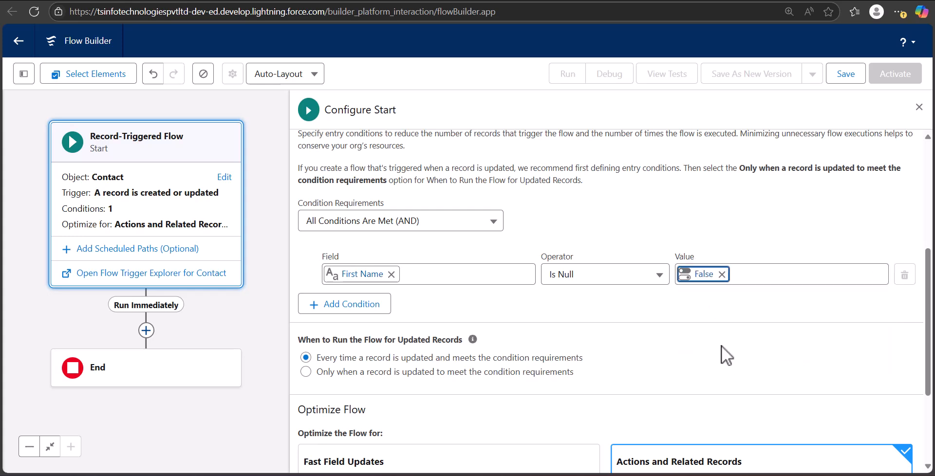
Step: Add a second entry condition on the Last Name field
{"action": "left_click", "coordinate": [349, 306]}
{"action": "left_click", "coordinate": [393, 316]}
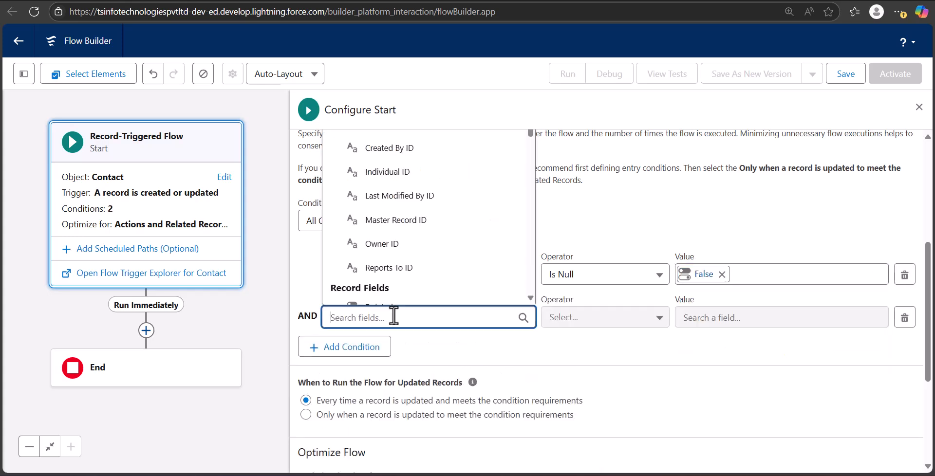
{"action": "type", "text": "last a"}
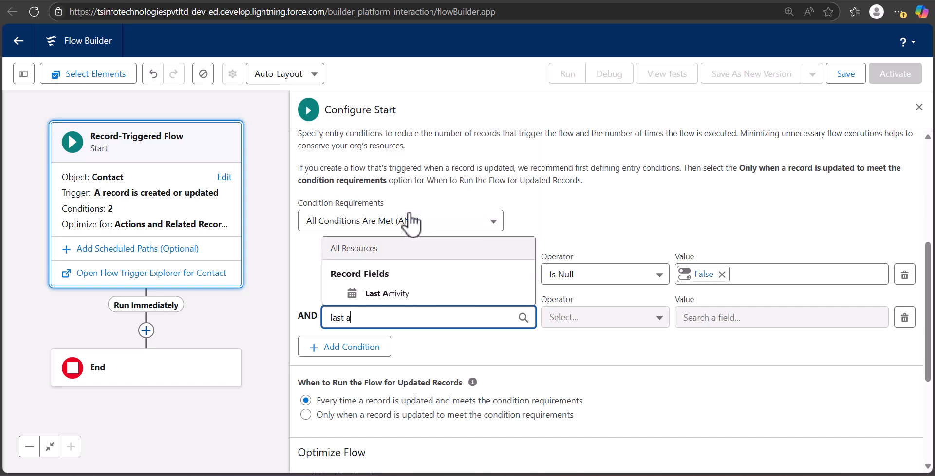
{"action": "key", "text": "BackSpace"}
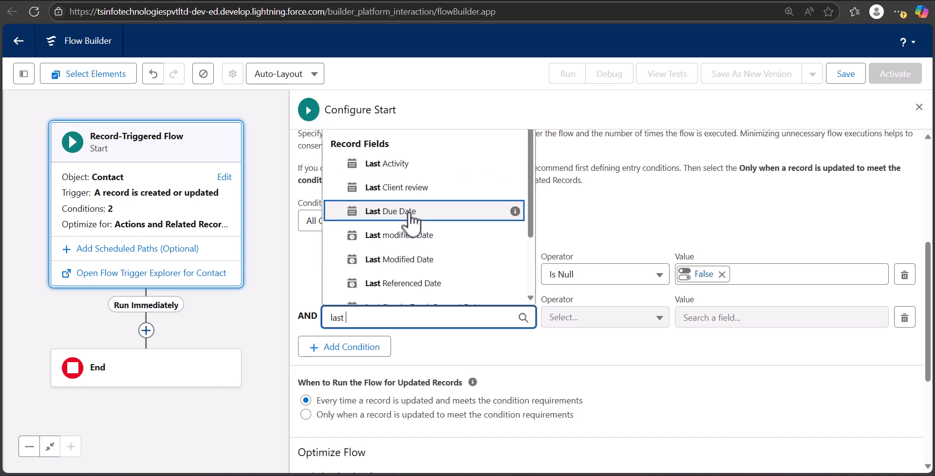
{"action": "key", "text": "BackSpace"}
{"action": "key", "text": "BackSpace"}
{"action": "key", "text": "BackSpace"}
{"action": "key", "text": "BackSpace"}
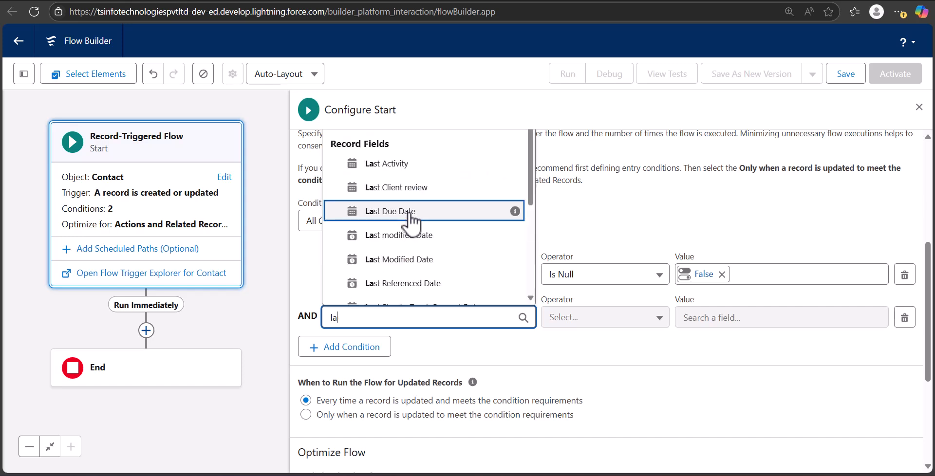
{"action": "type", "text": "las"}
{"action": "scroll", "coordinate": [390, 273], "scroll_direction": "down", "scroll_amount": 2}
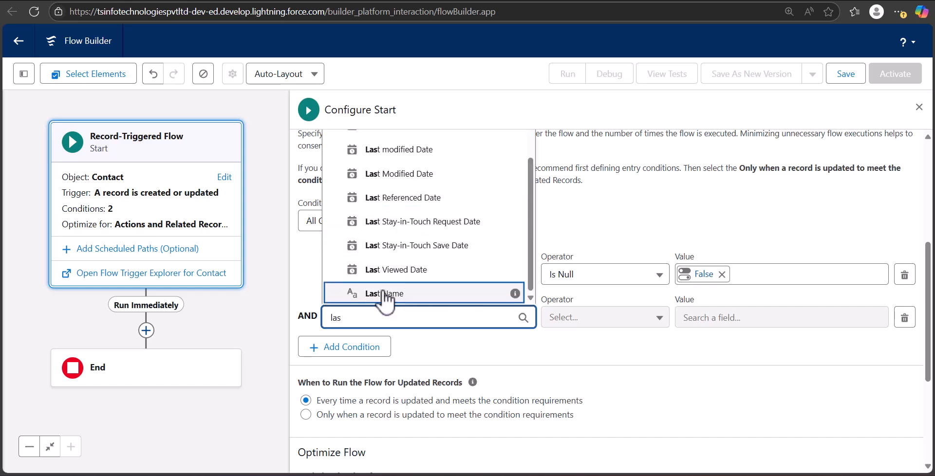
{"action": "left_click", "coordinate": [384, 293]}
Step: Set the Last Name condition's operator to Is Null and its value to False
{"action": "left_click", "coordinate": [578, 324]}
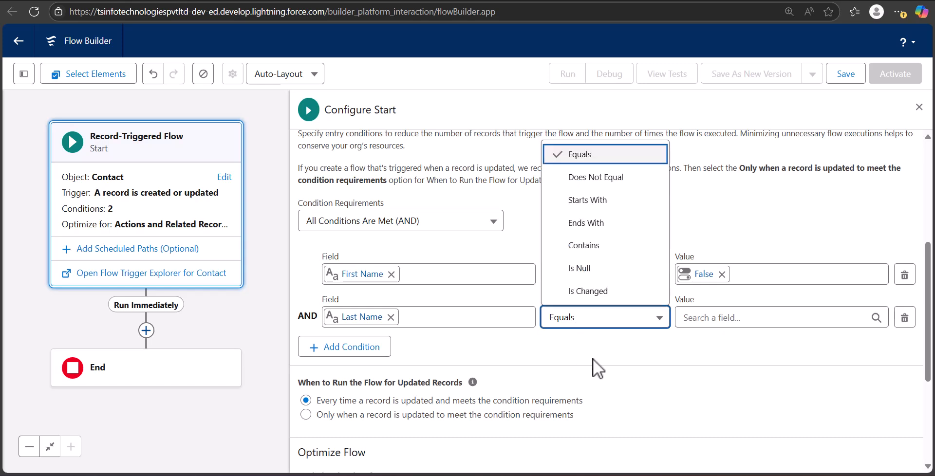
{"action": "left_click", "coordinate": [593, 272]}
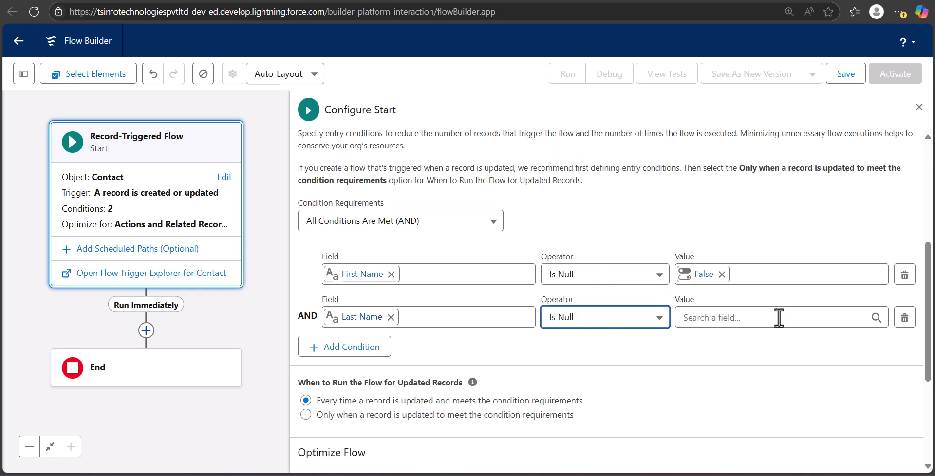
{"action": "left_click", "coordinate": [748, 318]}
{"action": "type", "text": "fa"}
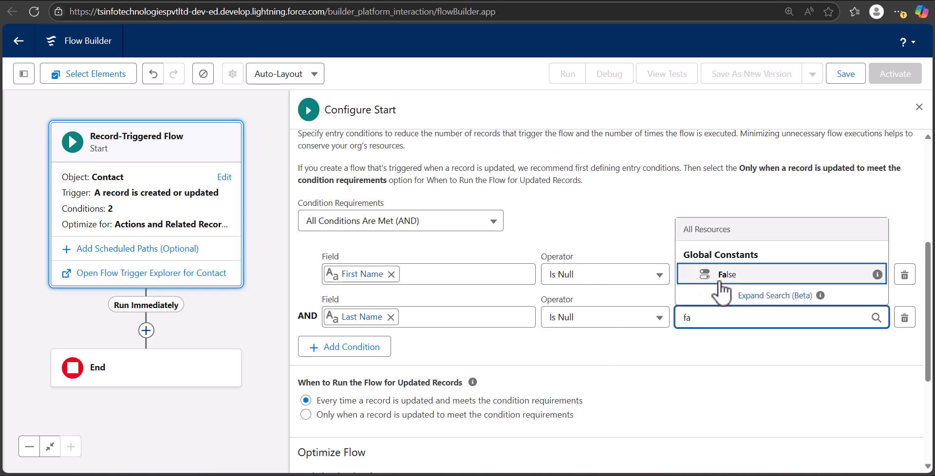
{"action": "left_click", "coordinate": [701, 274]}
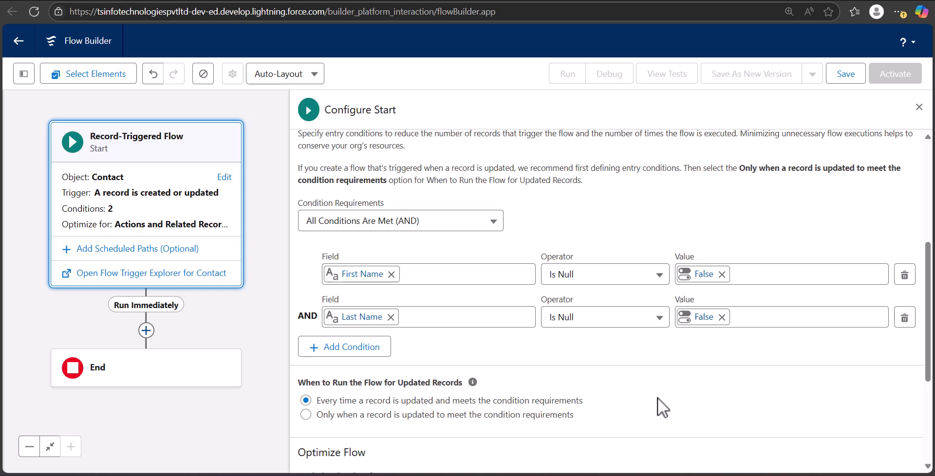
Step: Optimize the flow for Fast Field Updates and close the start configuration
{"action": "scroll", "coordinate": [463, 343], "scroll_direction": "down", "scroll_amount": 4}
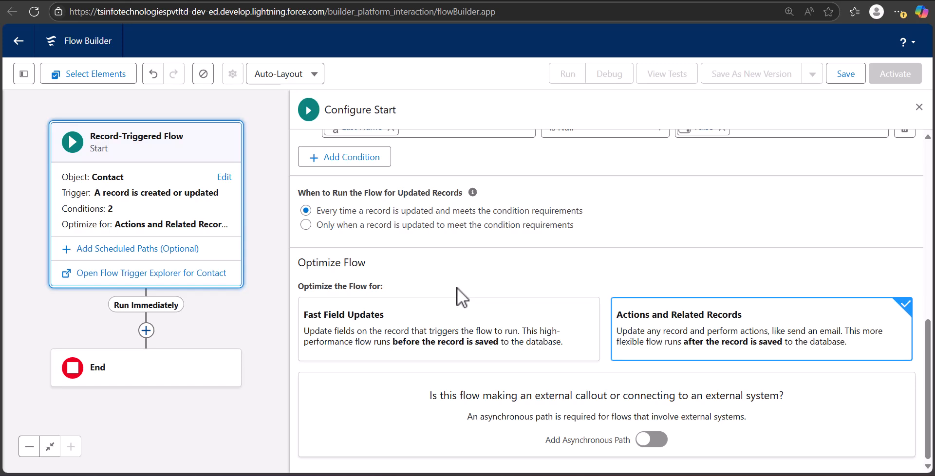
{"action": "left_click", "coordinate": [484, 339]}
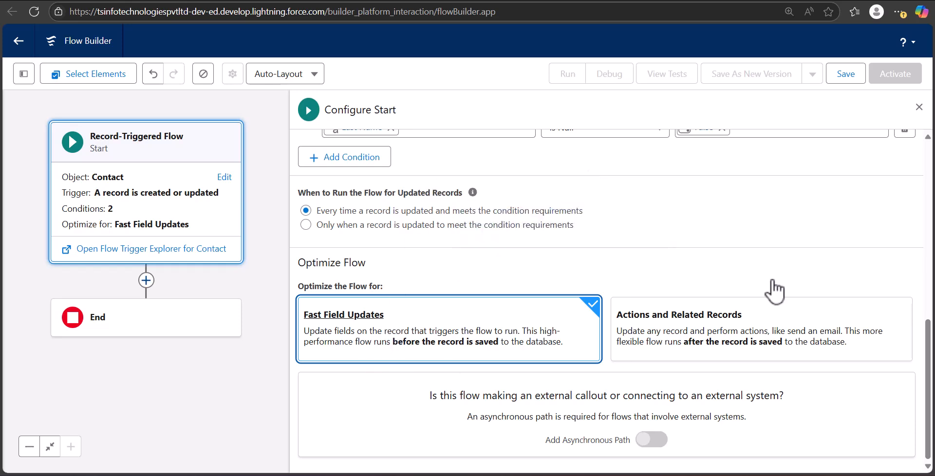
{"action": "left_click", "coordinate": [919, 108]}
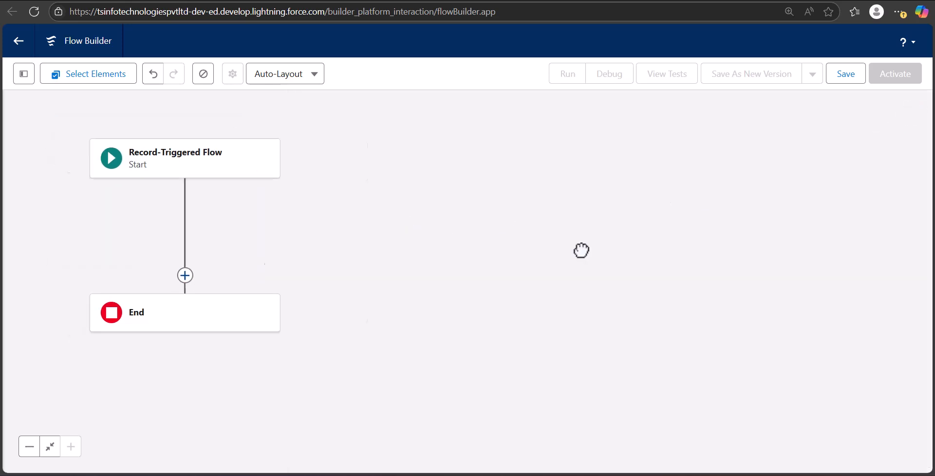
Step: Add an Assignment element after the start and label it Fill Name
{"action": "left_click", "coordinate": [337, 199]}
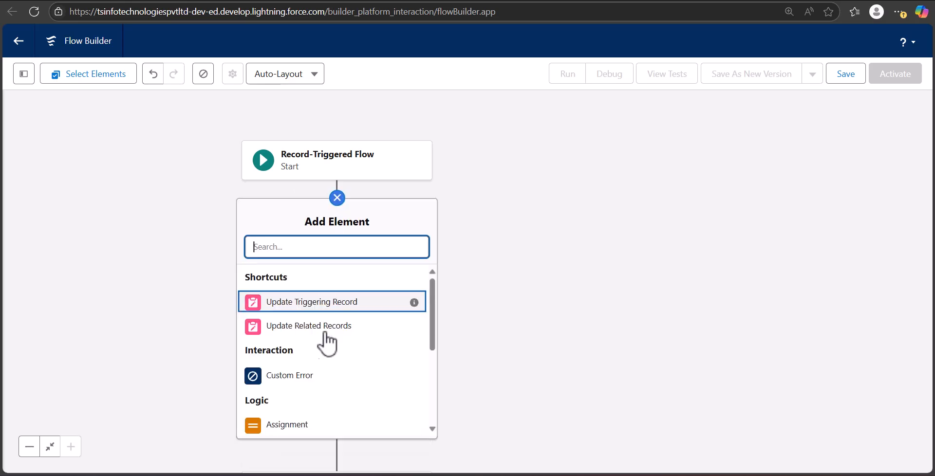
{"action": "left_click", "coordinate": [312, 426]}
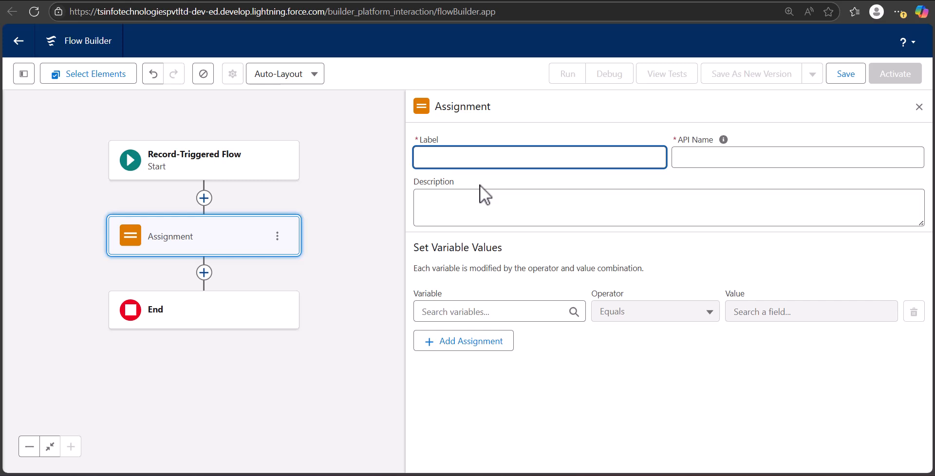
{"action": "type", "text": "Fill Name"}
{"action": "left_click", "coordinate": [746, 157]}
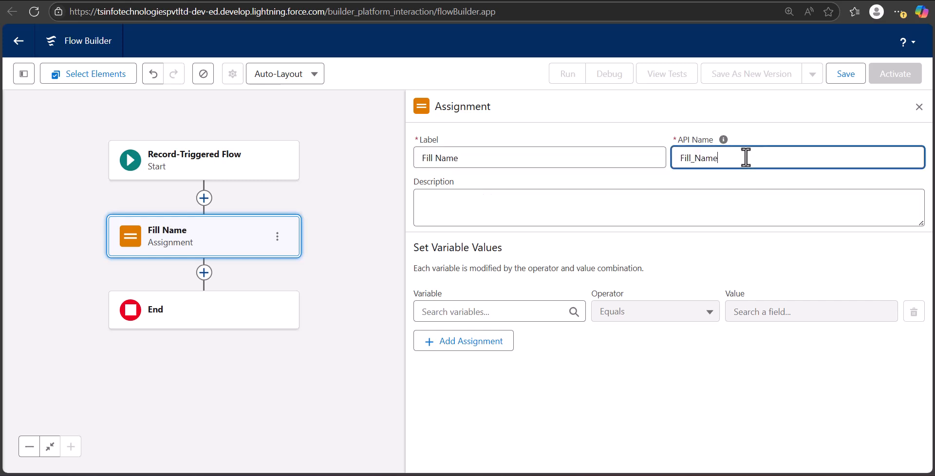
Step: Set the assignment variable to Triggering Contact > Full Name
{"action": "left_click", "coordinate": [460, 311]}
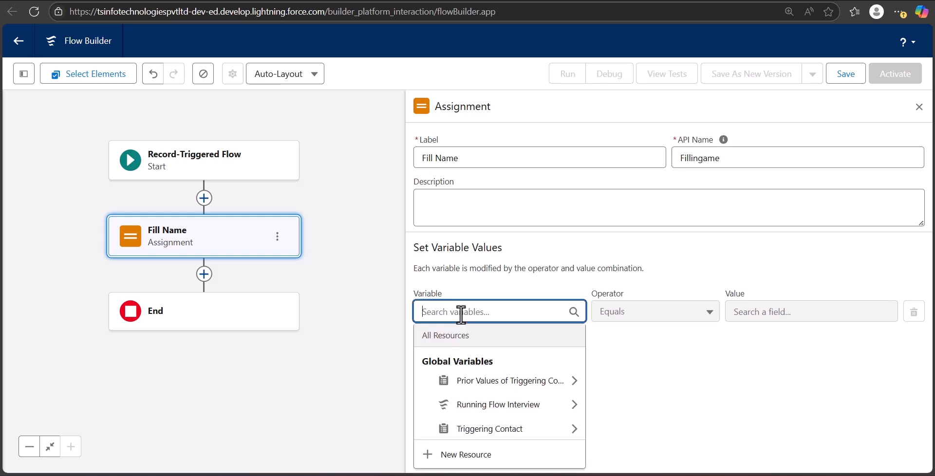
{"action": "left_click", "coordinate": [502, 430]}
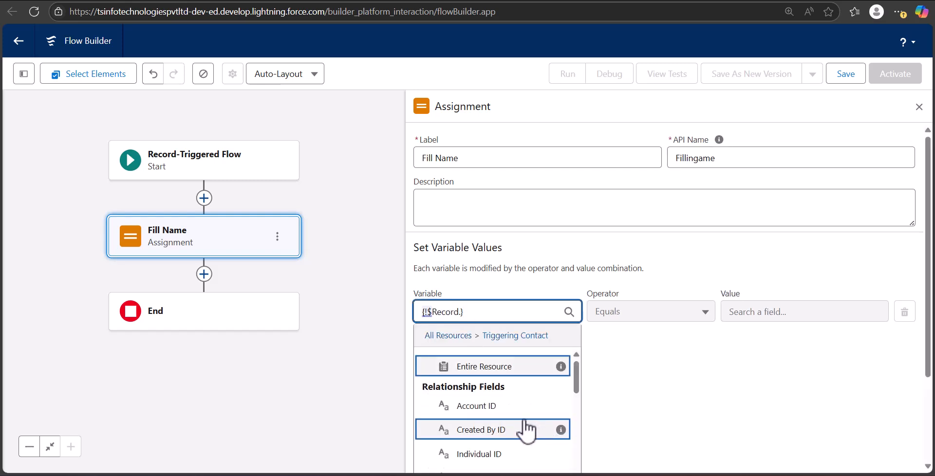
{"action": "type", "text": "Full"}
{"action": "left_click", "coordinate": [495, 403]}
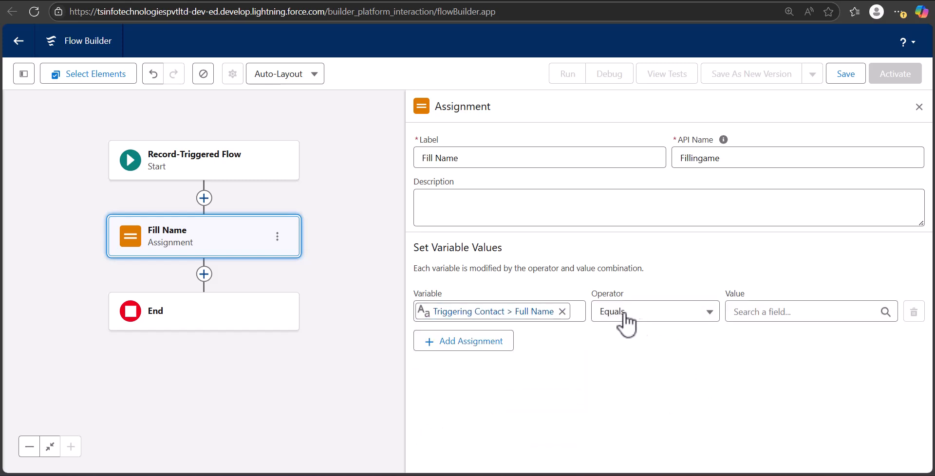
Step: Create a new Formula resource for the assignment's value
{"action": "left_click", "coordinate": [755, 315]}
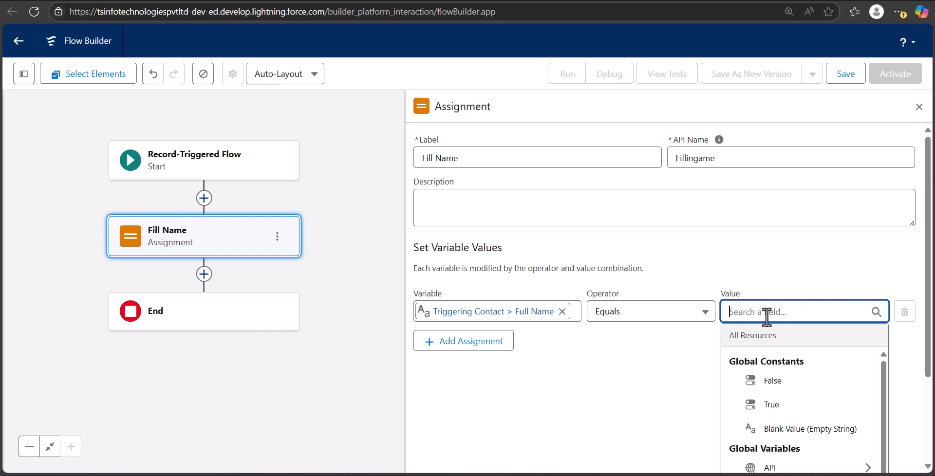
{"action": "scroll", "coordinate": [802, 345], "scroll_direction": "down", "scroll_amount": 2}
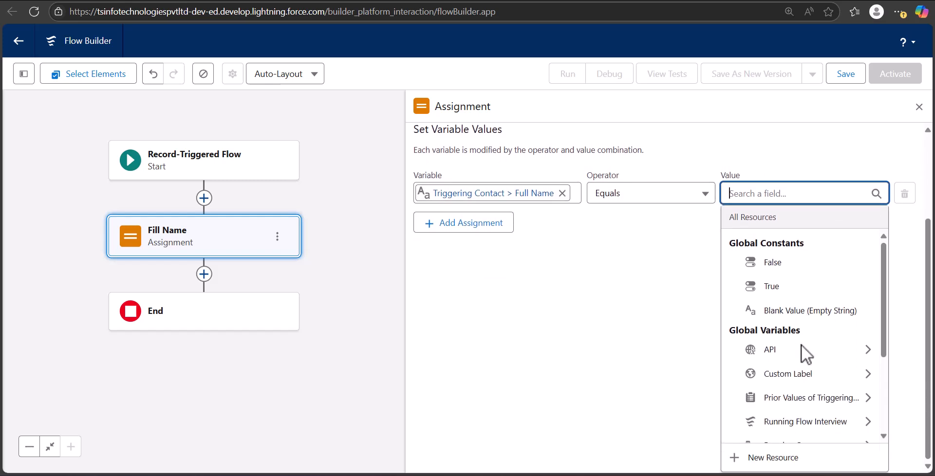
{"action": "scroll", "coordinate": [753, 280], "scroll_direction": "down", "scroll_amount": 3}
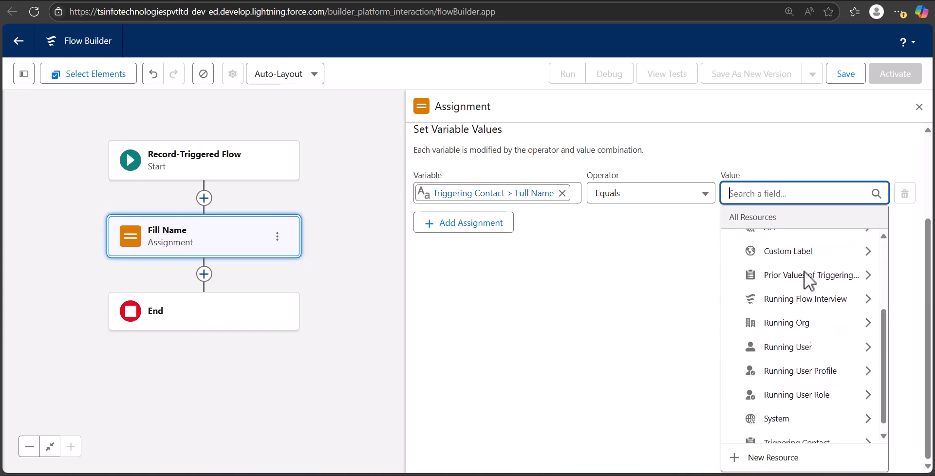
{"action": "scroll", "coordinate": [805, 271], "scroll_direction": "down", "scroll_amount": 1}
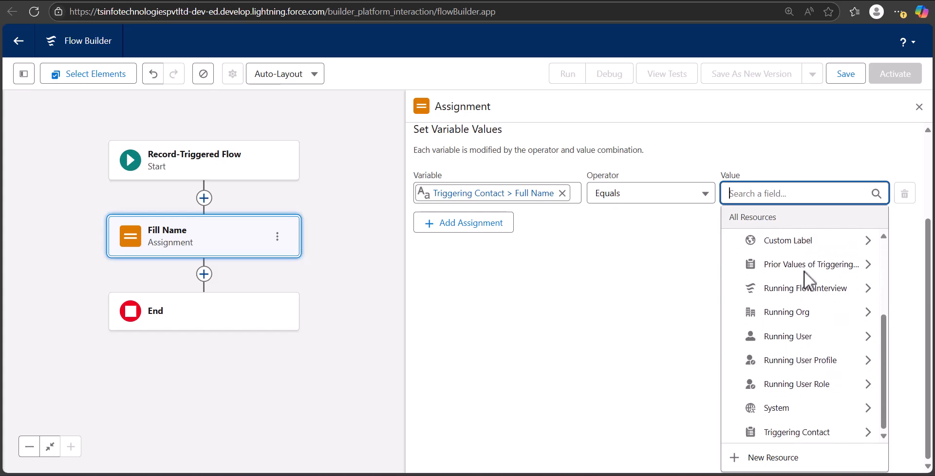
{"action": "left_click", "coordinate": [767, 458]}
{"action": "left_click", "coordinate": [341, 200]}
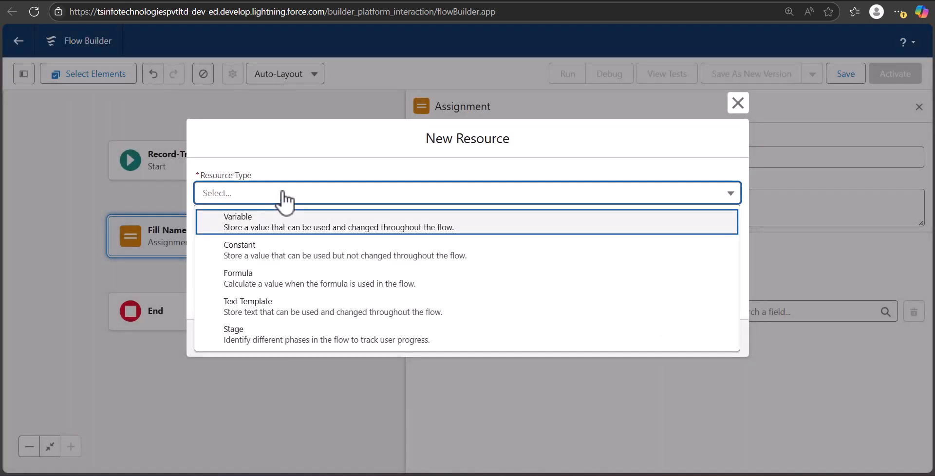
{"action": "left_click", "coordinate": [278, 287]}
Step: Make the new resource a Formula named FullNameContact with Text data type
{"action": "left_click", "coordinate": [259, 185]}
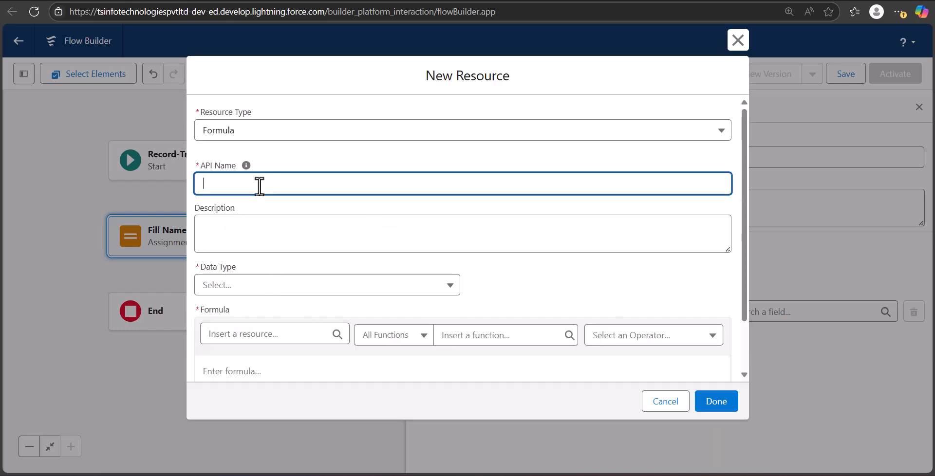
{"action": "type", "text": "FullNameContact"}
{"action": "left_click", "coordinate": [312, 287]}
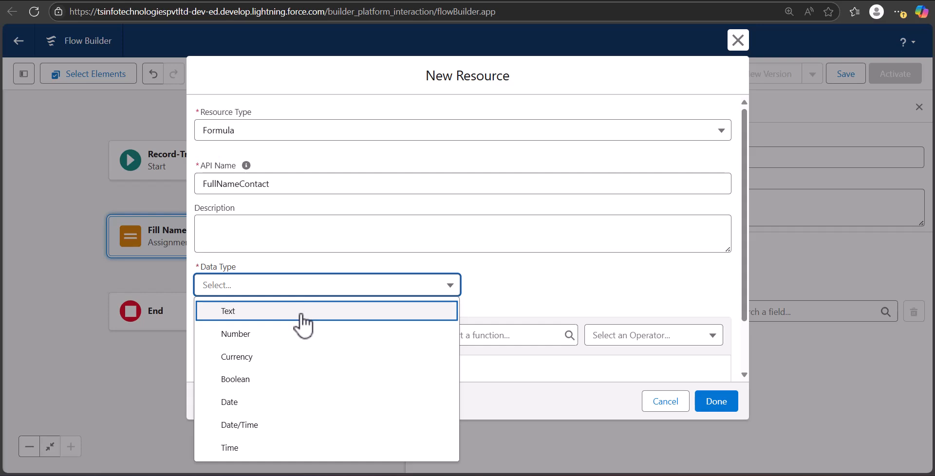
{"action": "left_click", "coordinate": [303, 315]}
Step: Enter the formula {!$Record.FirstName} & " " & {!$Record.LastName}, check its syntax, and finish the resource
{"action": "scroll", "coordinate": [267, 341], "scroll_direction": "down", "scroll_amount": 2}
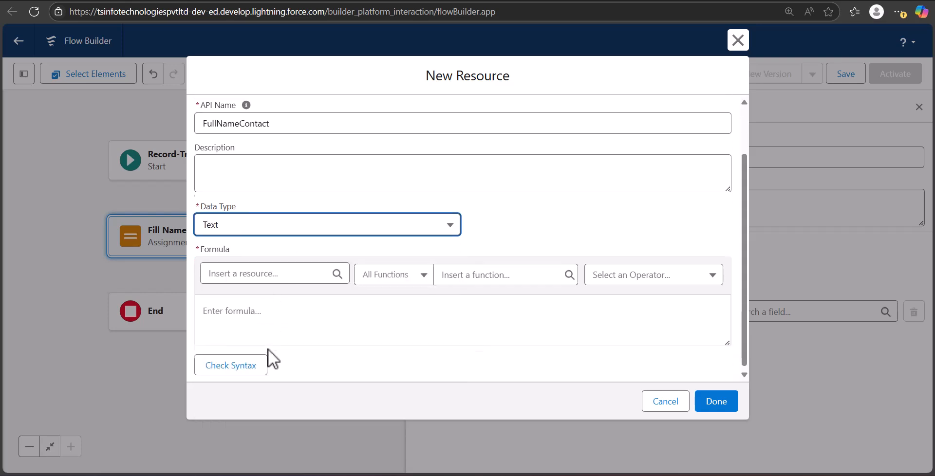
{"action": "left_click", "coordinate": [261, 315]}
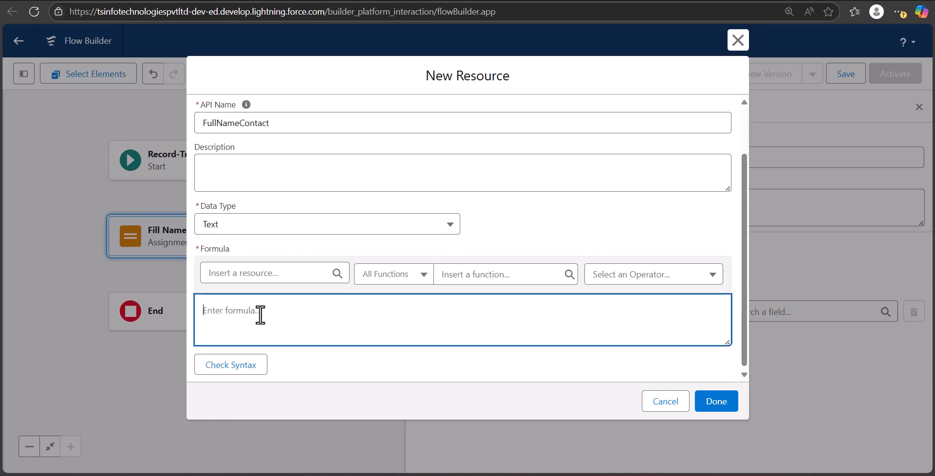
{"action": "type", "text": "Before-Save vs After-Save in Record-Triggered Flow"}
{"action": "left_click", "coordinate": [301, 315]}
{"action": "type", "text": "{!$Record.FirstName} & \" \" & {!$Record.LastName}"}
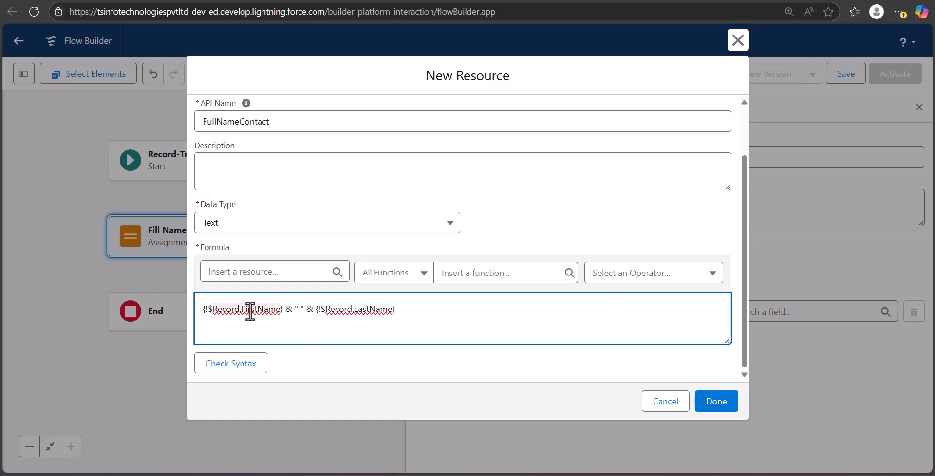
{"action": "left_click", "coordinate": [248, 371]}
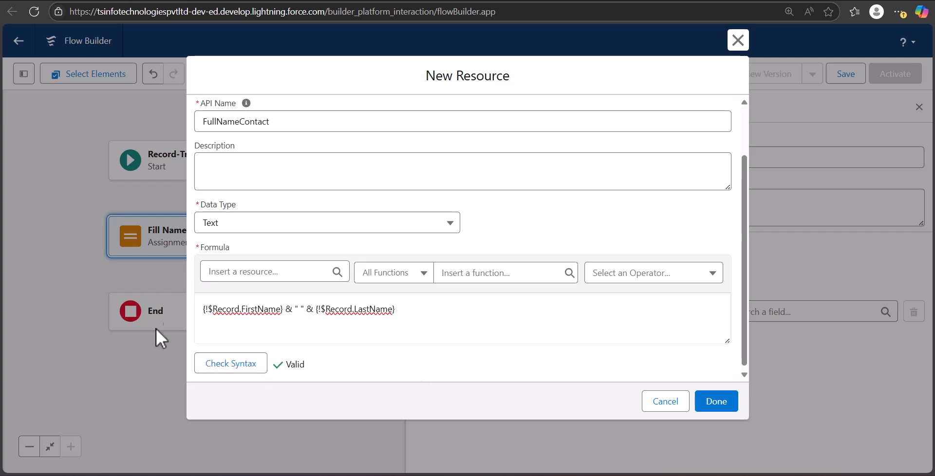
{"action": "scroll", "coordinate": [575, 353], "scroll_direction": "up", "scroll_amount": 2}
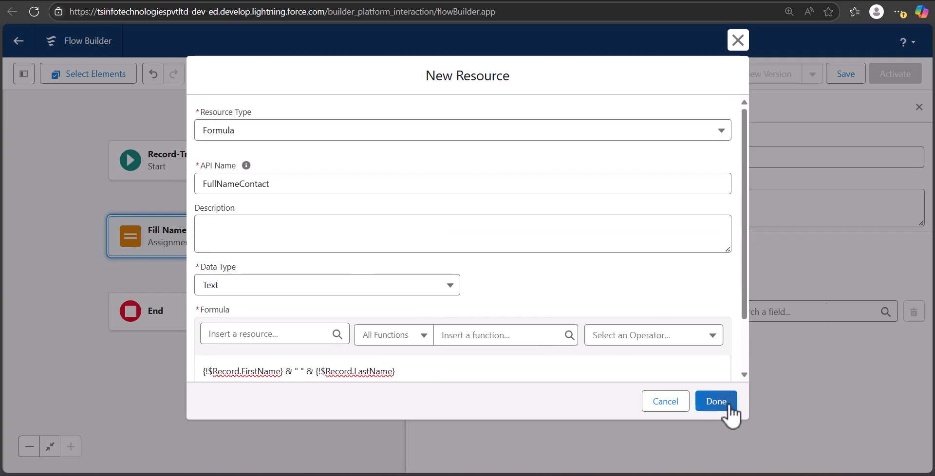
{"action": "left_click", "coordinate": [731, 404]}
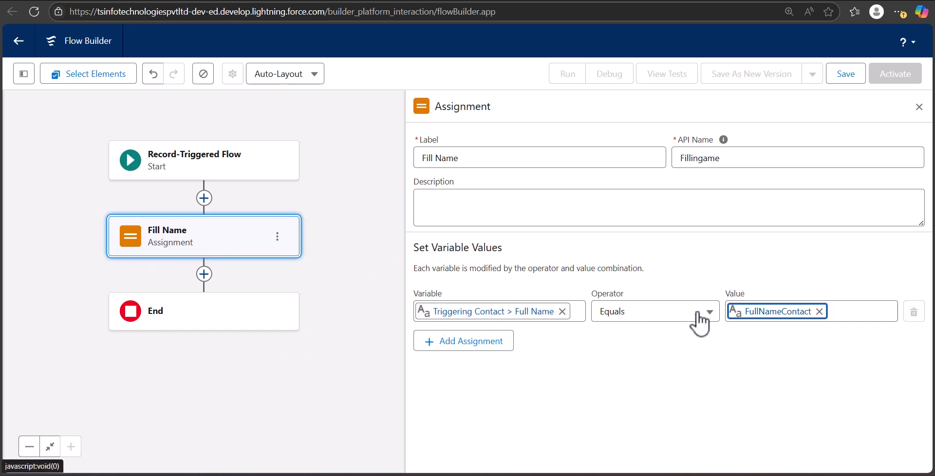
Step: Save the flow as Populate Contact FullName, close the assignment panel, and activate the flow
{"action": "left_click", "coordinate": [845, 76]}
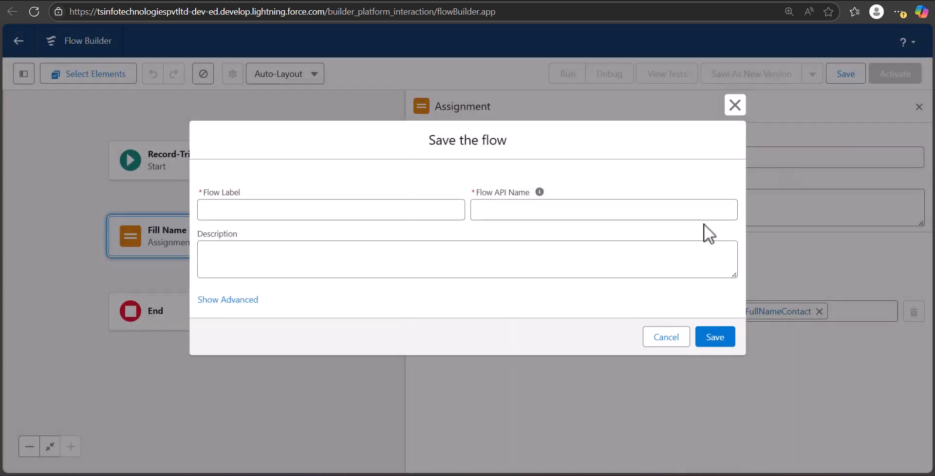
{"action": "left_click", "coordinate": [292, 210]}
{"action": "type", "text": "Populate Contact Full"}
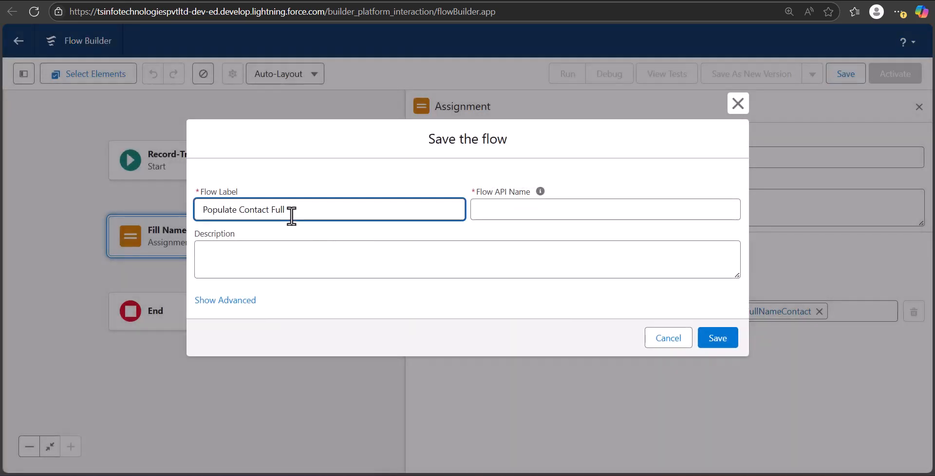
{"action": "type", "text": "Name"}
{"action": "left_click", "coordinate": [473, 213]}
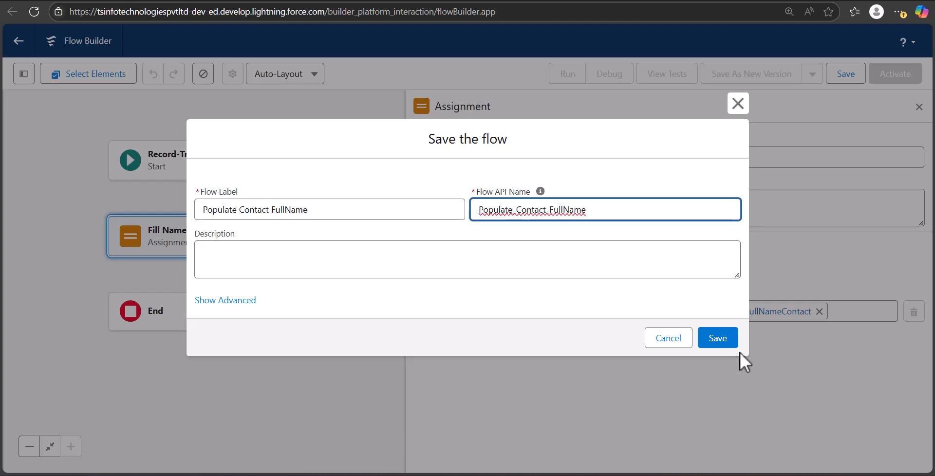
{"action": "left_click", "coordinate": [719, 341]}
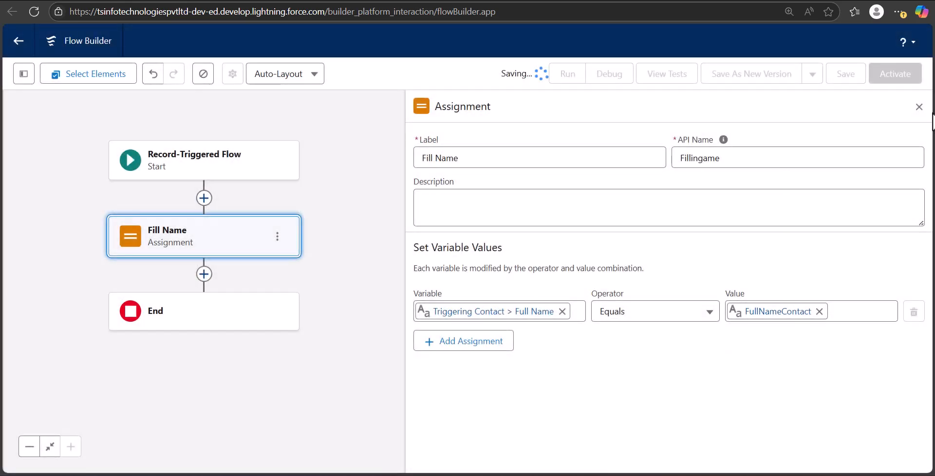
{"action": "left_click", "coordinate": [920, 108]}
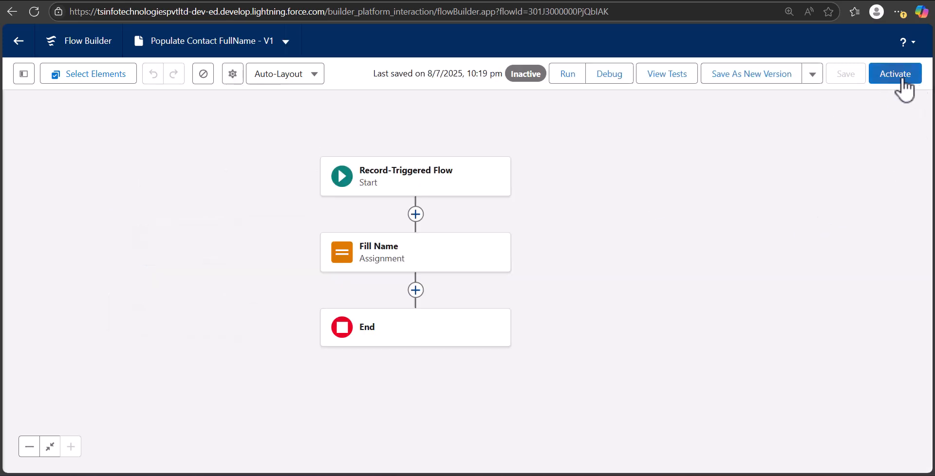
{"action": "left_click", "coordinate": [902, 78]}
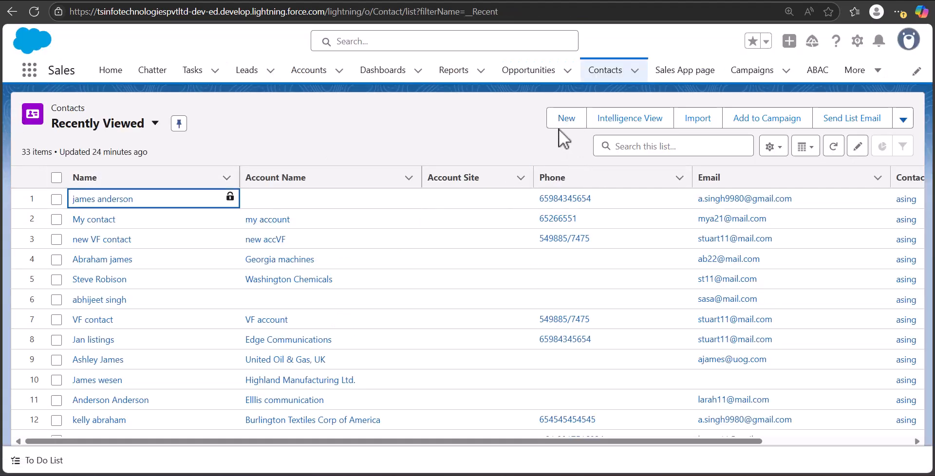
Step: Open a new contact form and set the salutation to Mr
{"action": "left_click", "coordinate": [565, 119]}
{"action": "left_click", "coordinate": [269, 235]}
{"action": "left_click", "coordinate": [277, 285]}
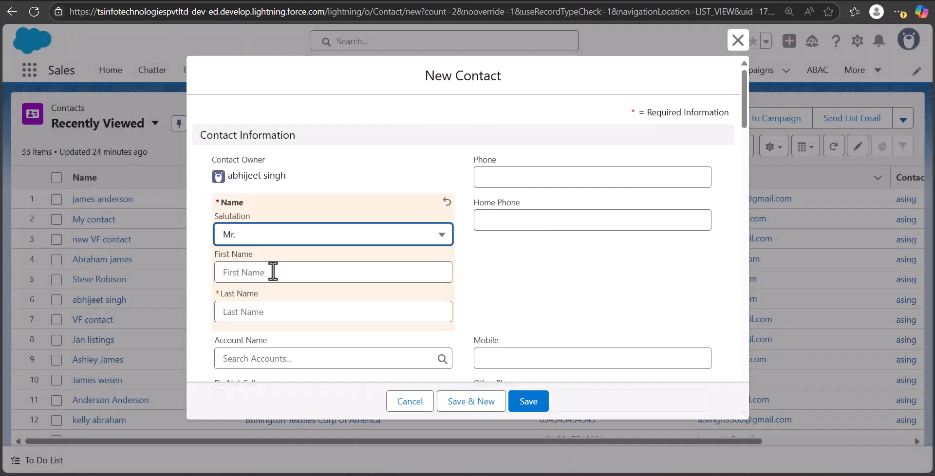
{"action": "key", "text": "Down"}
{"action": "left_click", "coordinate": [283, 291]}
Step: Enter the test contact's first name and last name and save the contact
{"action": "left_click", "coordinate": [395, 276]}
{"action": "type", "text": "Garr"}
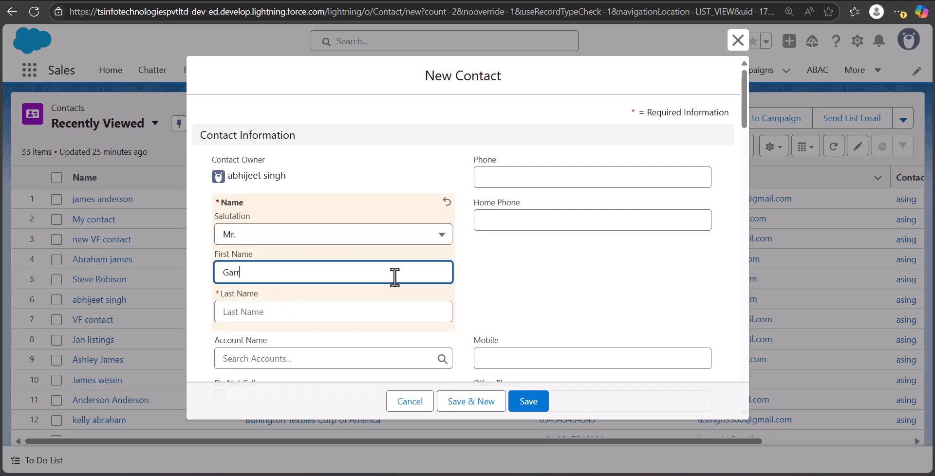
{"action": "type", "text": "y"}
{"action": "left_click", "coordinate": [335, 313]}
{"action": "type", "text": "jame"}
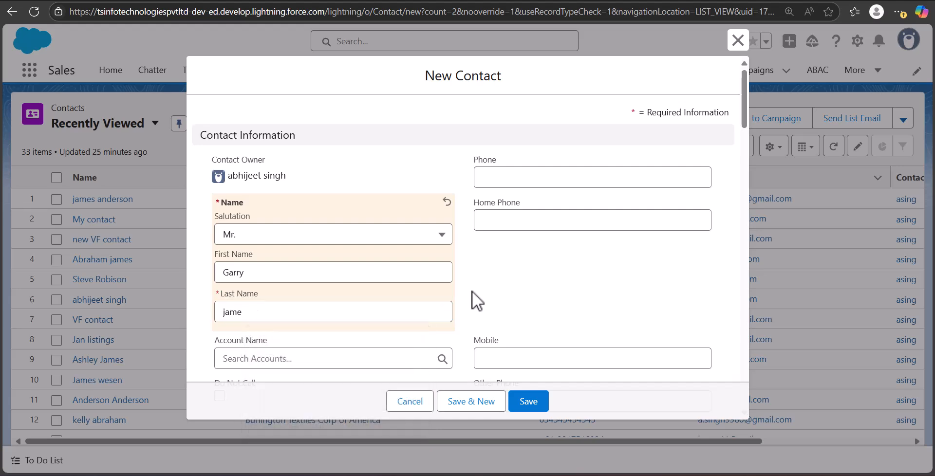
{"action": "type", "text": "s"}
{"action": "scroll", "coordinate": [526, 294], "scroll_direction": "down", "scroll_amount": 8}
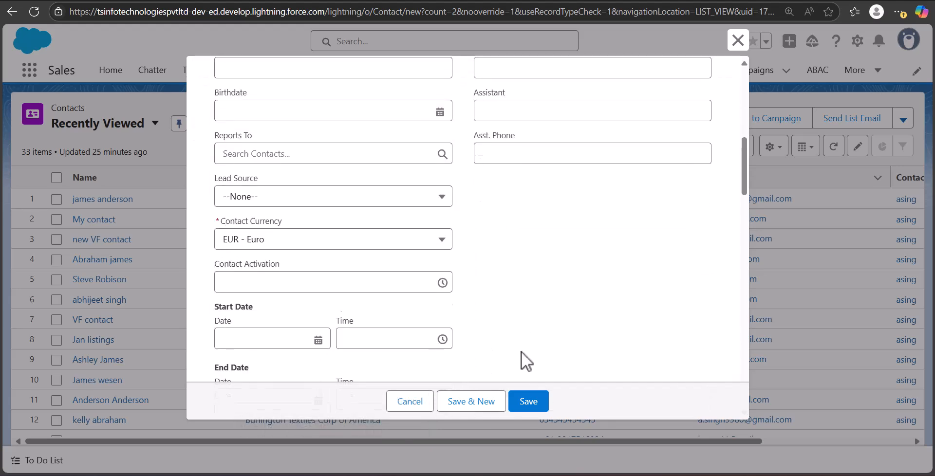
{"action": "left_click", "coordinate": [529, 402]}
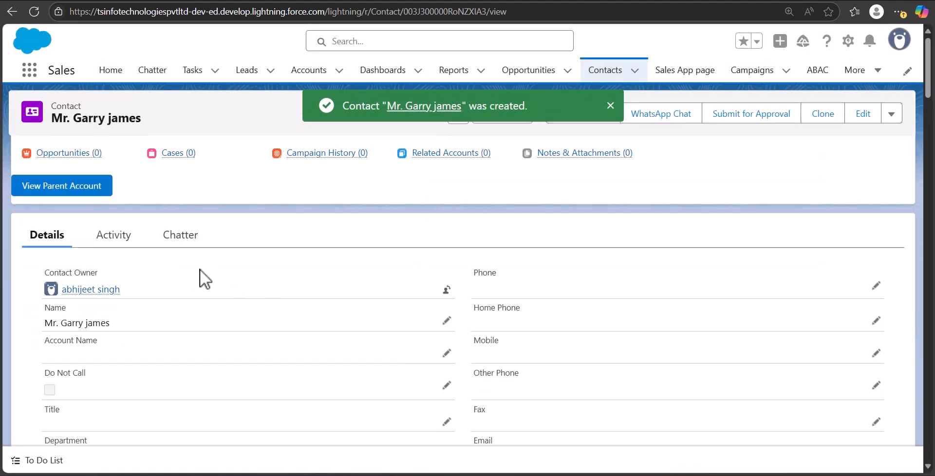
Step: Scroll through the new contact's details to examine its Full Name field
{"action": "scroll", "coordinate": [217, 266], "scroll_direction": "down", "scroll_amount": 9}
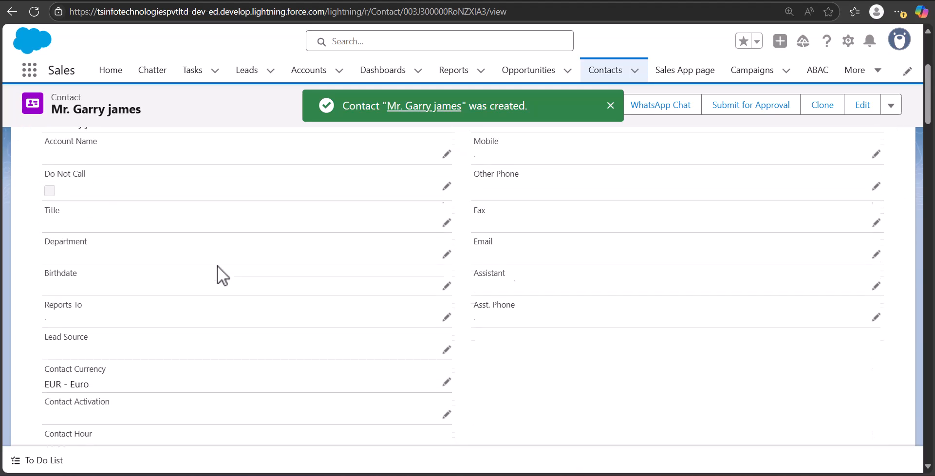
{"action": "scroll", "coordinate": [218, 266], "scroll_direction": "down", "scroll_amount": 8}
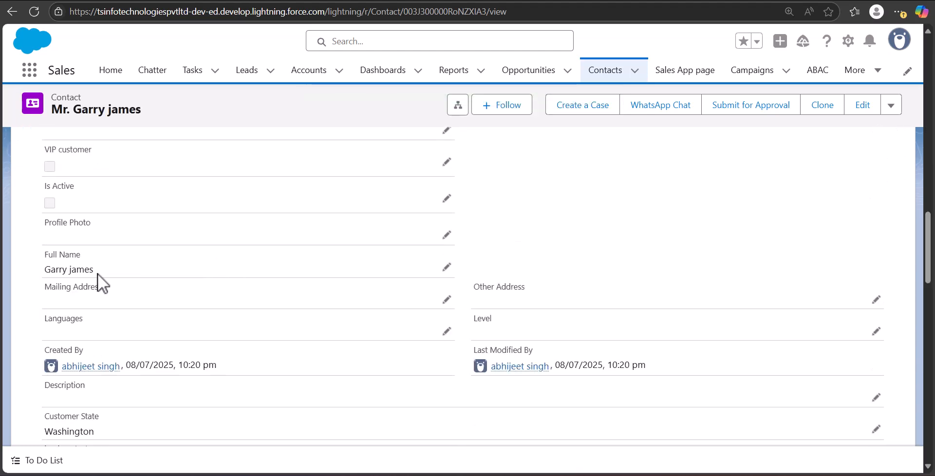
{"action": "scroll", "coordinate": [93, 277], "scroll_direction": "up", "scroll_amount": 1}
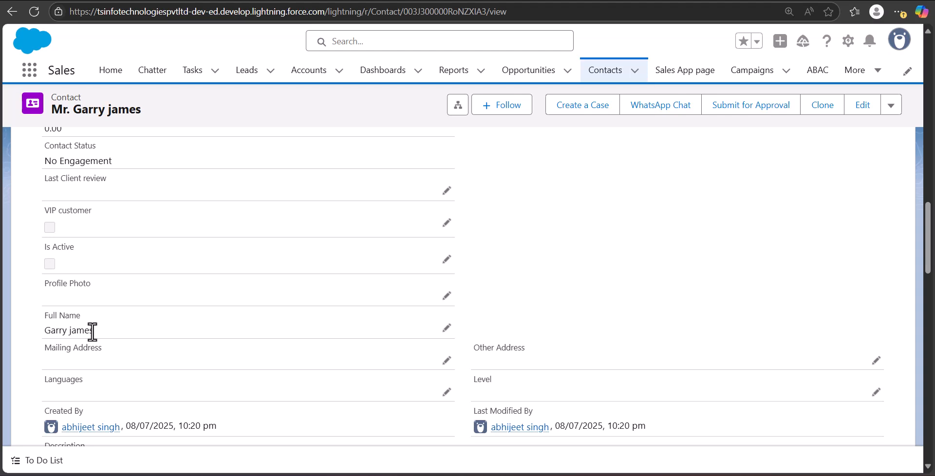
{"action": "scroll", "coordinate": [210, 305], "scroll_direction": "up", "scroll_amount": 1}
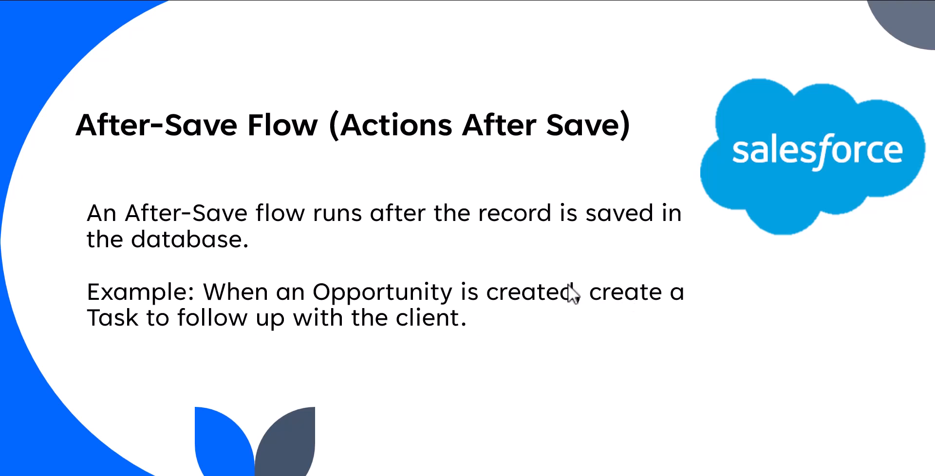
Step: Start a new Triggered, record-triggered flow from the Setup Flows page
{"action": "key", "text": "alt+Tab"}
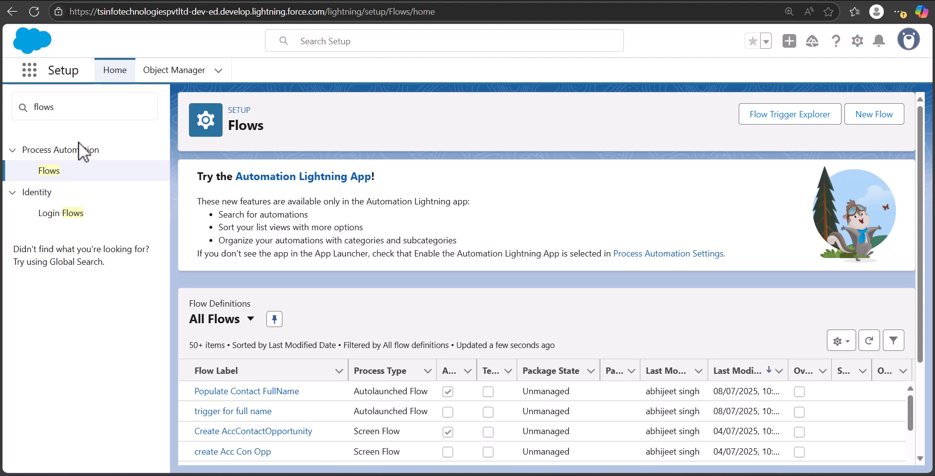
{"action": "left_click", "coordinate": [869, 115]}
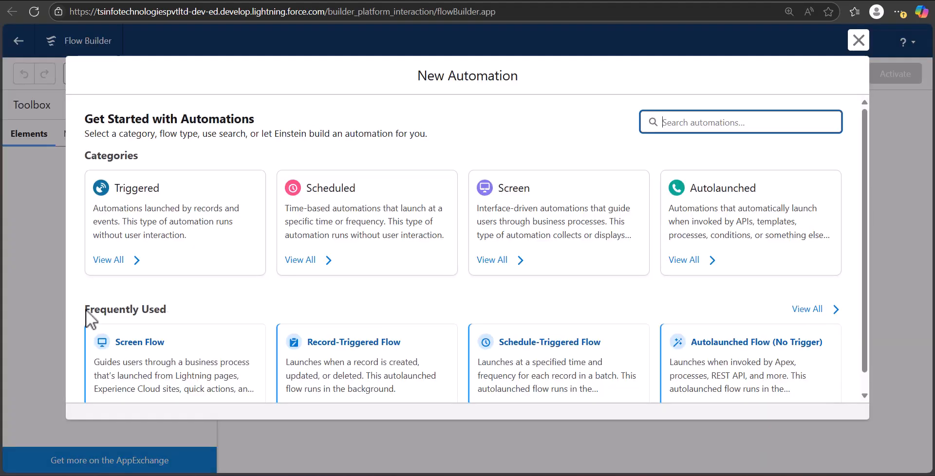
{"action": "left_click", "coordinate": [133, 244]}
{"action": "left_click", "coordinate": [255, 266]}
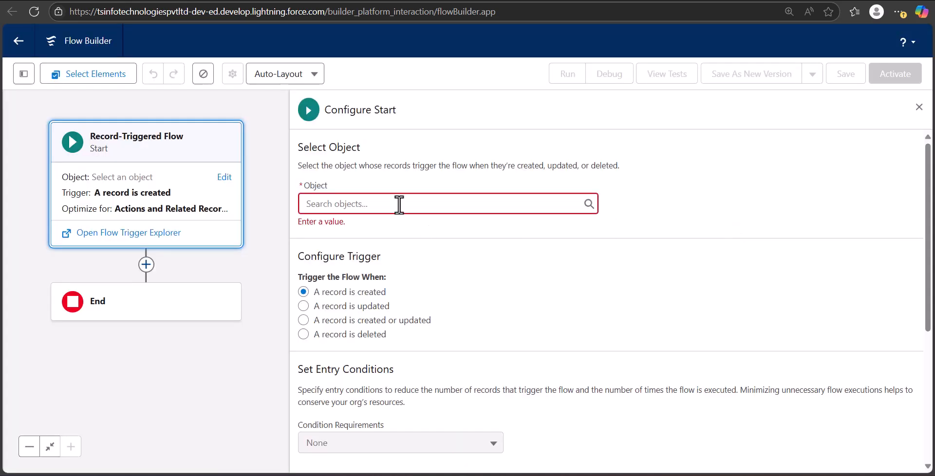
Step: Set the triggering object to Opportunity, keep the created trigger and Actions and Related Records optimization, and close the start configuration
{"action": "left_click", "coordinate": [399, 205]}
{"action": "type", "text": "Oppor"}
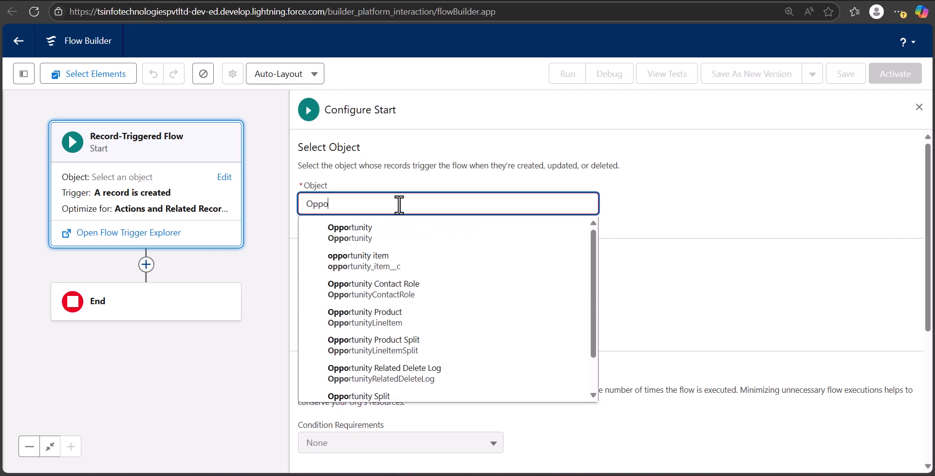
{"action": "left_click", "coordinate": [393, 226]}
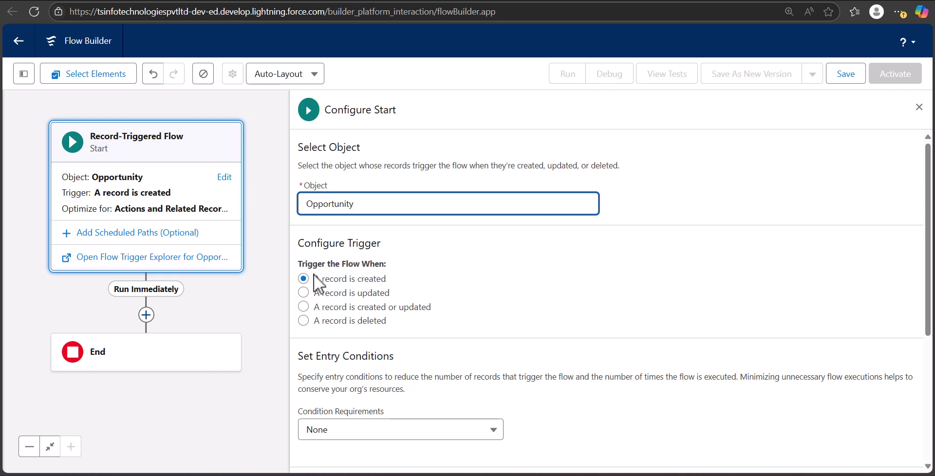
{"action": "scroll", "coordinate": [487, 375], "scroll_direction": "down", "scroll_amount": 3}
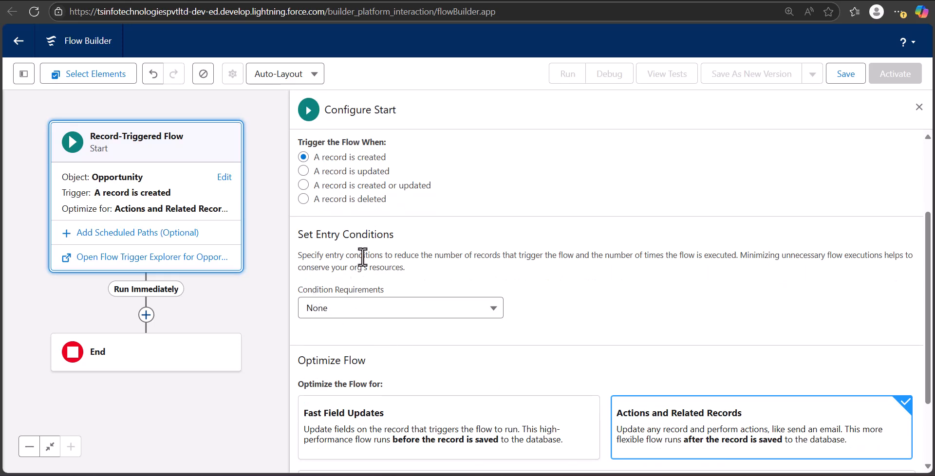
{"action": "scroll", "coordinate": [317, 254], "scroll_direction": "down", "scroll_amount": 3}
{"action": "scroll", "coordinate": [678, 375], "scroll_direction": "up", "scroll_amount": 5}
{"action": "scroll", "coordinate": [677, 375], "scroll_direction": "down", "scroll_amount": 4}
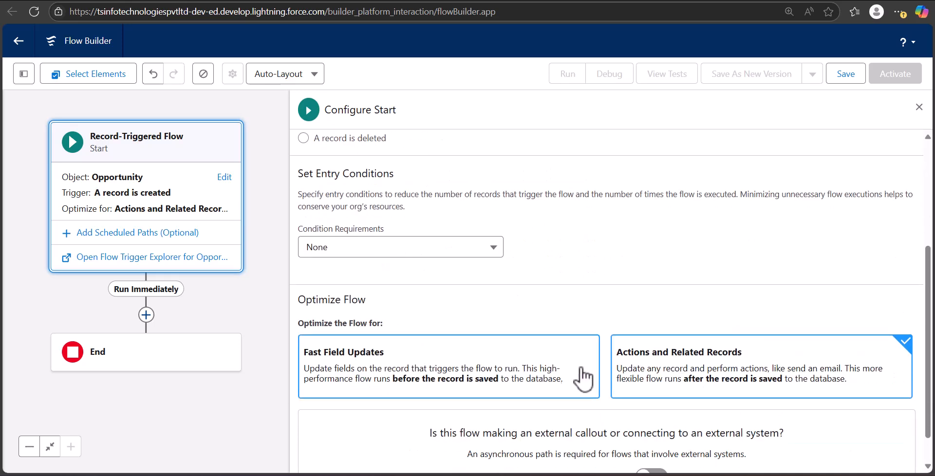
{"action": "scroll", "coordinate": [692, 394], "scroll_direction": "down", "scroll_amount": 1}
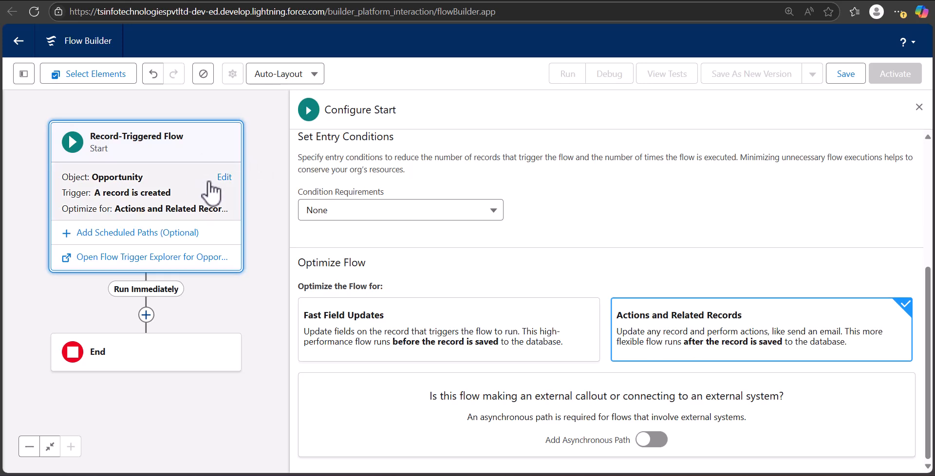
{"action": "left_click", "coordinate": [918, 111]}
{"action": "left_click_drag", "start_coordinate": [436, 284], "coordinate": [709, 311]}
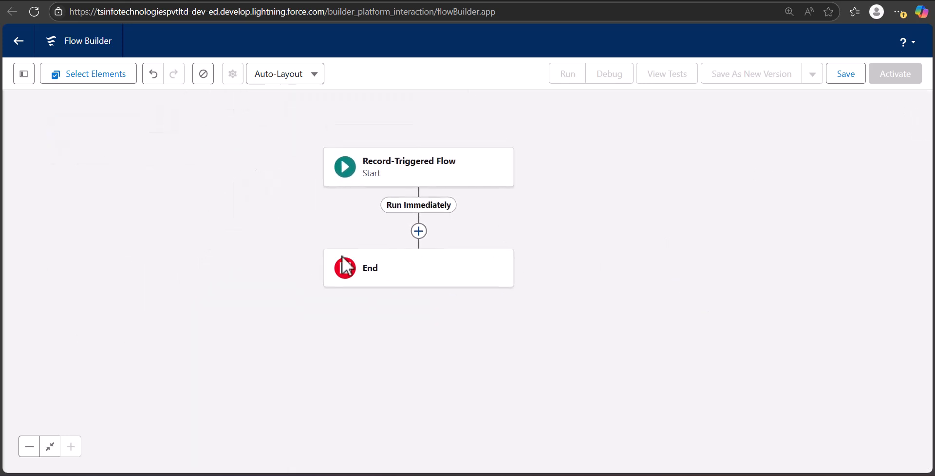
Step: Add a Create Records element after the start
{"action": "left_click", "coordinate": [418, 232]}
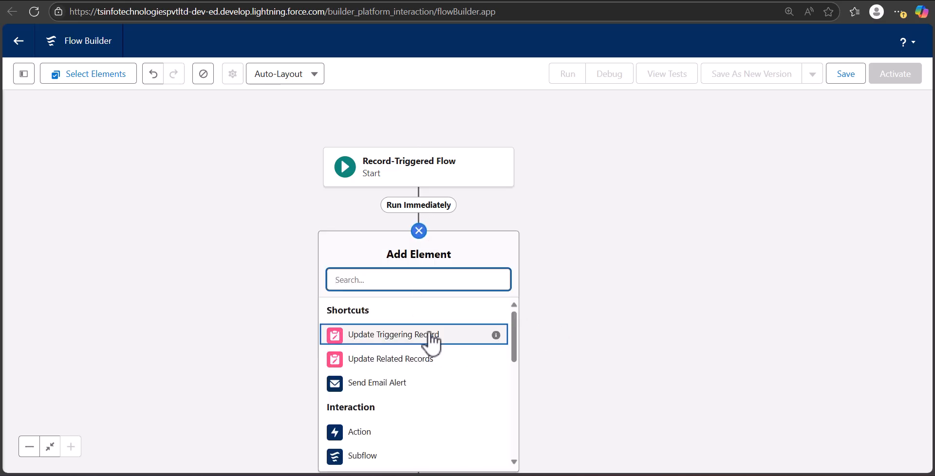
{"action": "scroll", "coordinate": [431, 341], "scroll_direction": "down", "scroll_amount": 3}
{"action": "type", "text": "cre"}
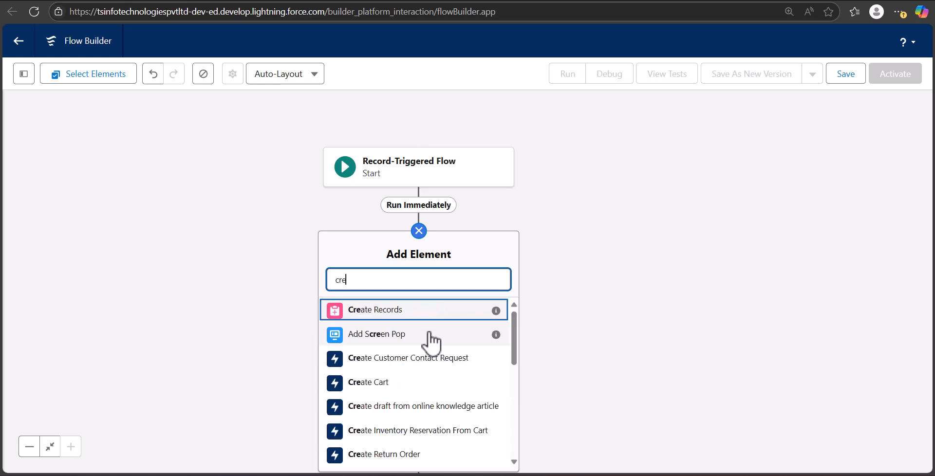
{"action": "left_click", "coordinate": [414, 310]}
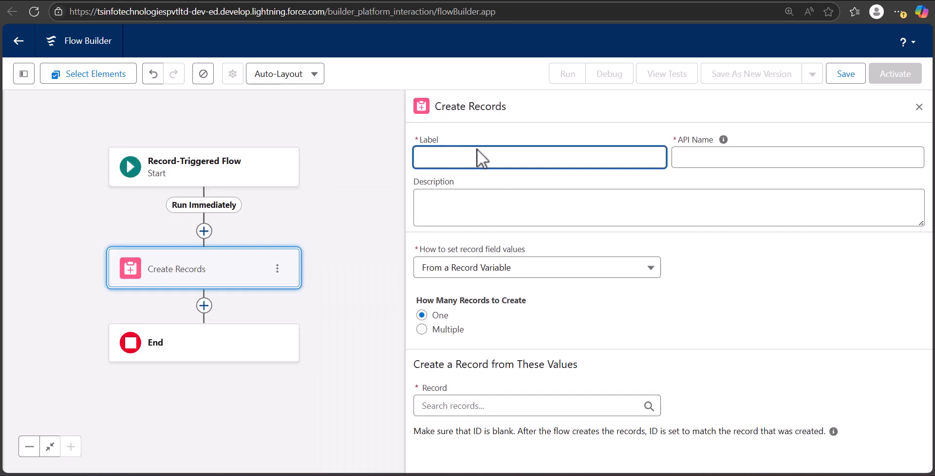
Step: Label the Create Records element "create task"
{"action": "left_click", "coordinate": [477, 157]}
{"action": "type", "text": "create task"}
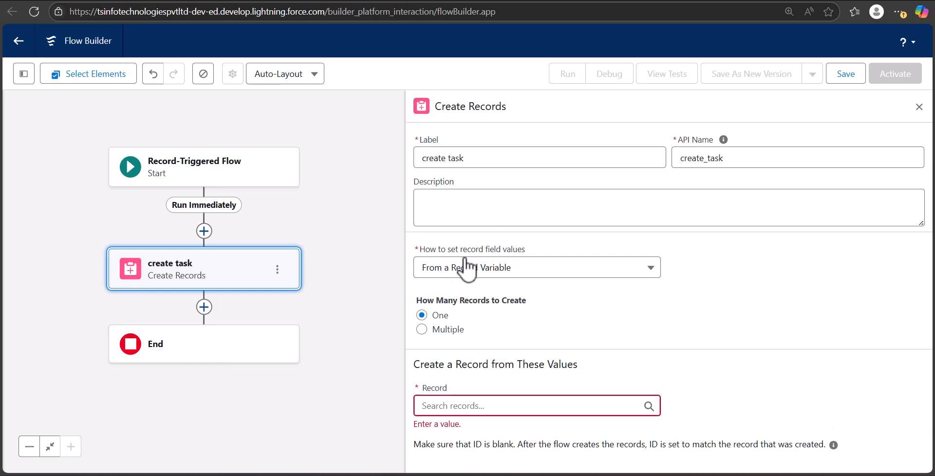
Step: Set record field values manually and choose Task as the object to create
{"action": "left_click", "coordinate": [518, 272]}
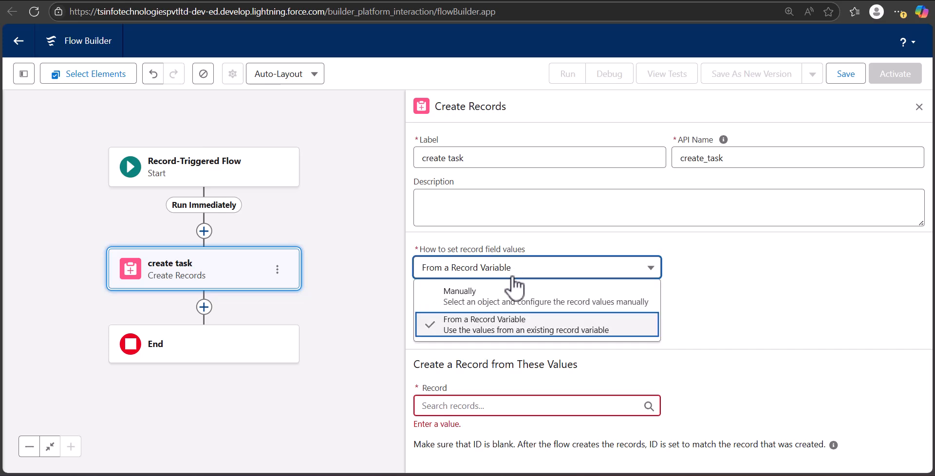
{"action": "left_click", "coordinate": [516, 292]}
{"action": "left_click", "coordinate": [505, 350]}
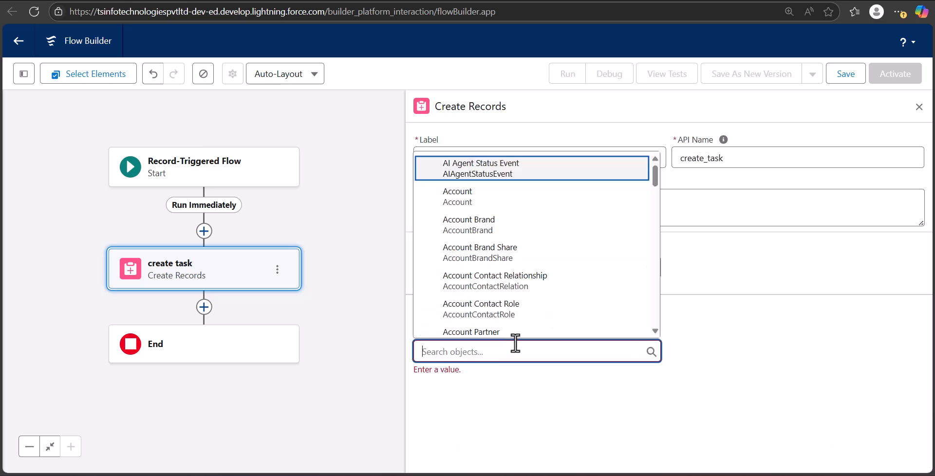
{"action": "type", "text": "Task"}
{"action": "scroll", "coordinate": [611, 357], "scroll_direction": "down", "scroll_amount": 2}
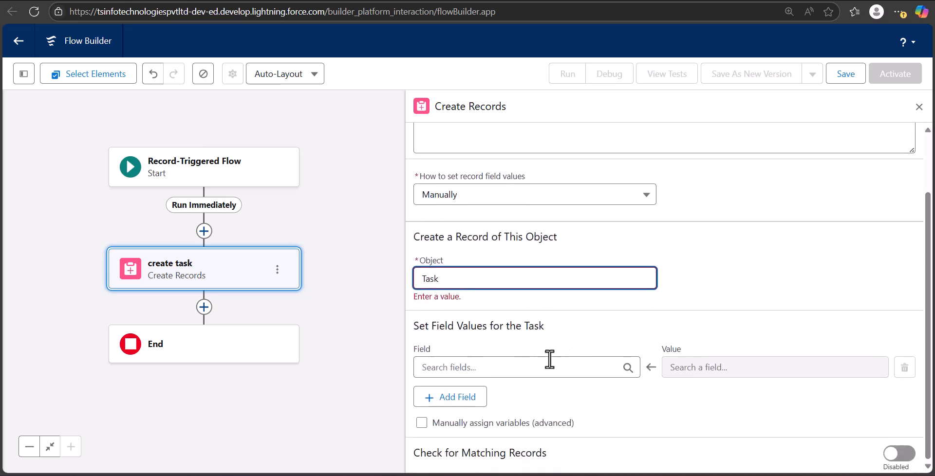
Step: Map the task's Subject field to the value "follow up task"
{"action": "left_click", "coordinate": [544, 363]}
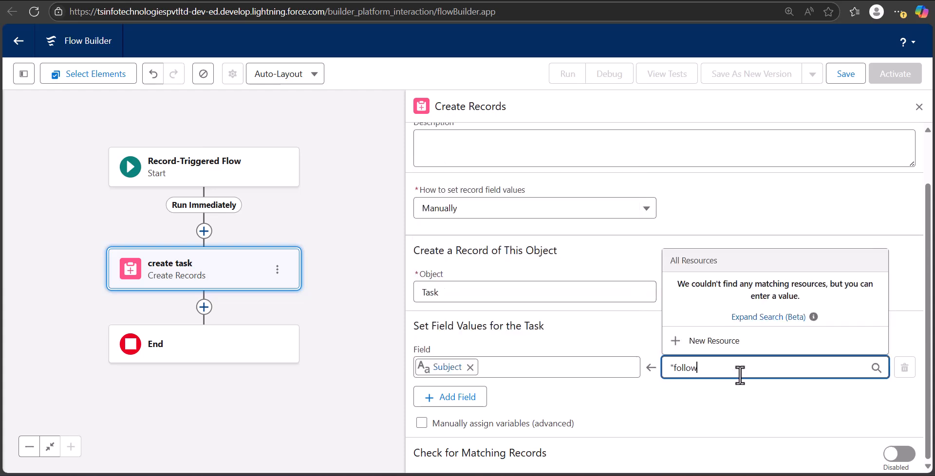
{"action": "type", "text": "up"}
{"action": "type", "text": " tasa"}
{"action": "key", "text": "BackSpace"}
{"action": "type", "text": "k\""}
{"action": "left_click", "coordinate": [598, 326]}
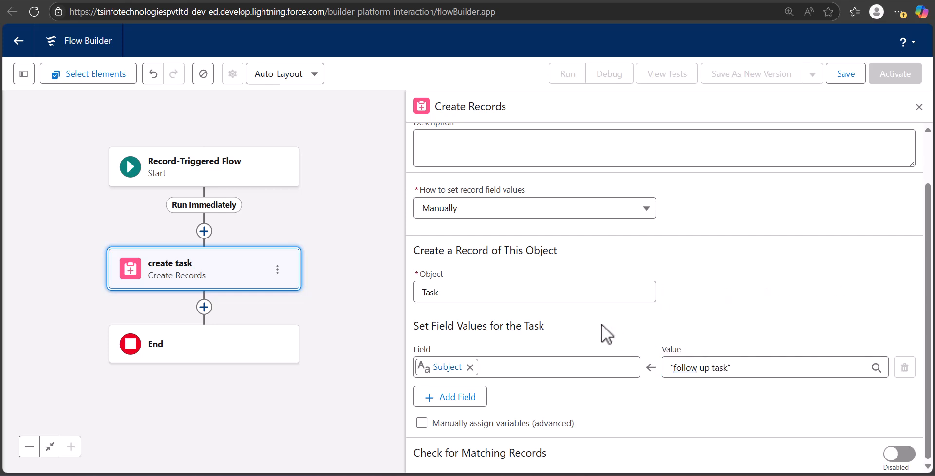
Step: Add a field row mapping Related To ID to the Triggering Opportunity's Opportunity ID
{"action": "scroll", "coordinate": [603, 325], "scroll_direction": "up", "scroll_amount": 2}
{"action": "scroll", "coordinate": [602, 325], "scroll_direction": "down", "scroll_amount": 2}
{"action": "scroll", "coordinate": [600, 325], "scroll_direction": "up", "scroll_amount": 2}
{"action": "scroll", "coordinate": [601, 326], "scroll_direction": "down", "scroll_amount": 2}
{"action": "left_click", "coordinate": [436, 400]}
{"action": "scroll", "coordinate": [570, 393], "scroll_direction": "down", "scroll_amount": 1}
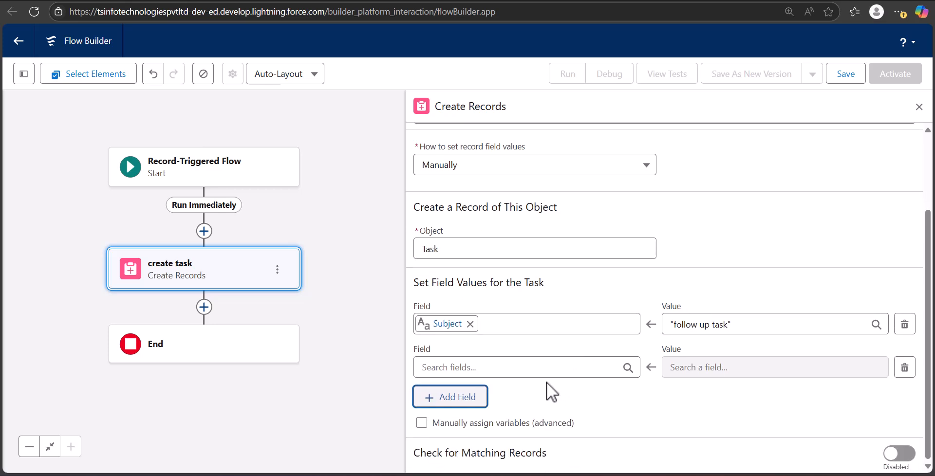
{"action": "left_click", "coordinate": [521, 367]}
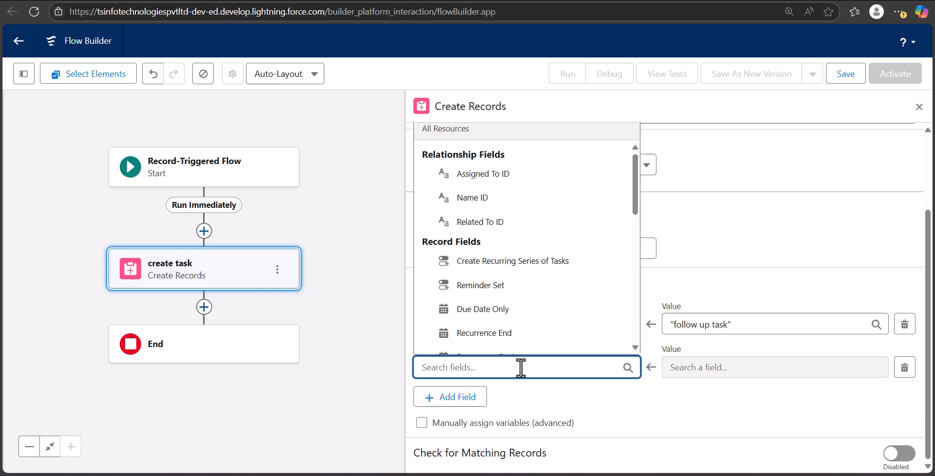
{"action": "type", "text": "wa"}
{"action": "key", "text": "BackSpace"}
{"action": "type", "text": "h"}
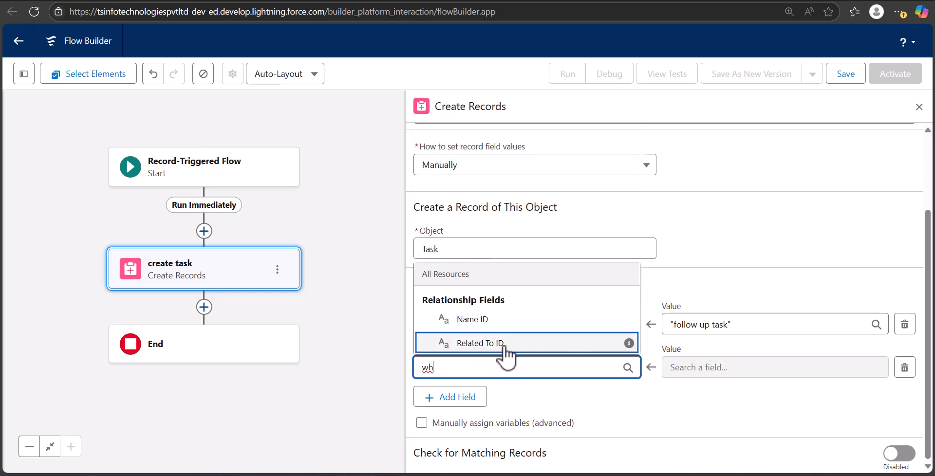
{"action": "left_click", "coordinate": [505, 347]}
{"action": "left_click", "coordinate": [721, 368]}
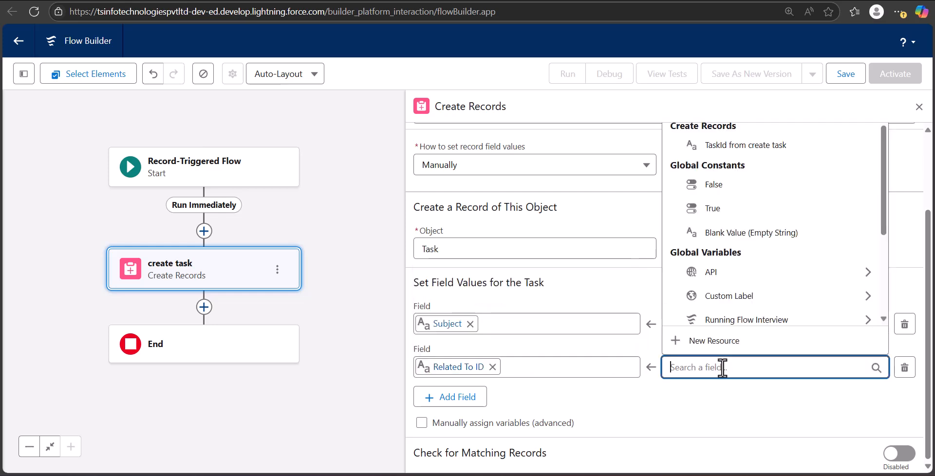
{"action": "scroll", "coordinate": [702, 263], "scroll_direction": "down", "scroll_amount": 3}
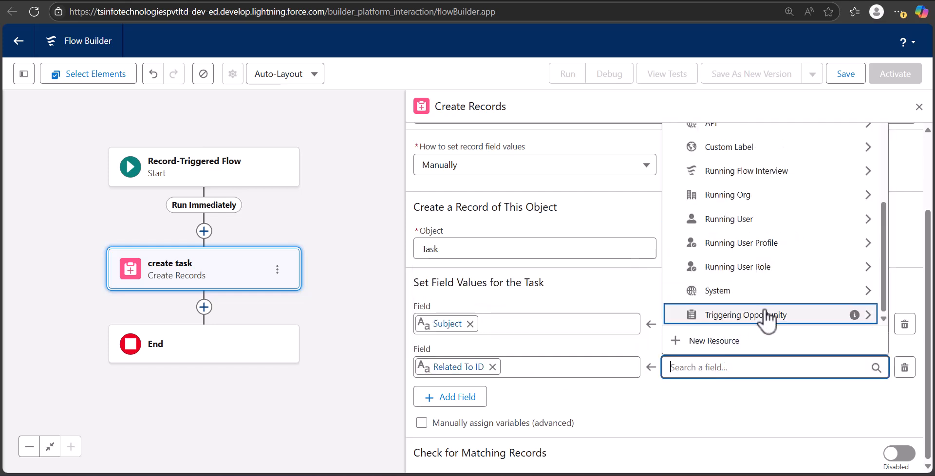
{"action": "left_click", "coordinate": [767, 317]}
{"action": "type", "text": ".id"}
{"action": "scroll", "coordinate": [765, 314], "scroll_direction": "down", "scroll_amount": 5}
{"action": "left_click", "coordinate": [706, 414]}
Step: Add a field row mapping the task's Status to "Not Started"
{"action": "left_click", "coordinate": [473, 400]}
{"action": "type", "text": "Sta"}
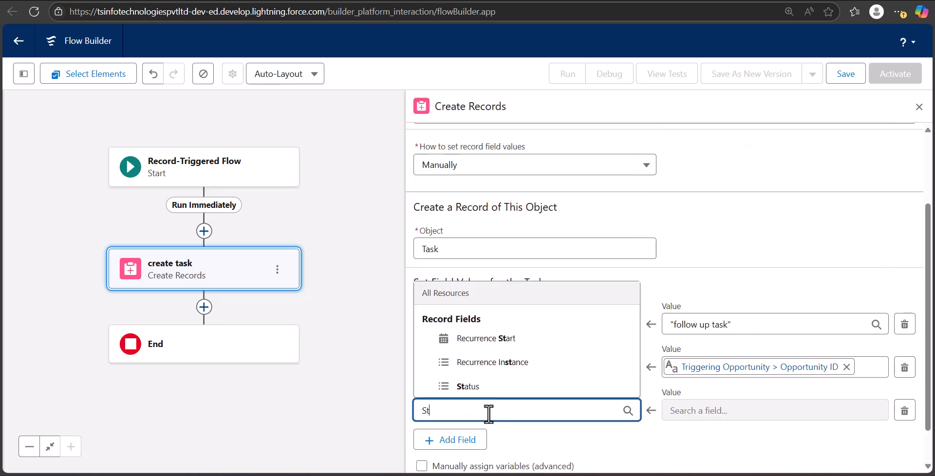
{"action": "left_click", "coordinate": [471, 388]}
{"action": "left_click", "coordinate": [761, 411]}
{"action": "type", "text": "\"Not"}
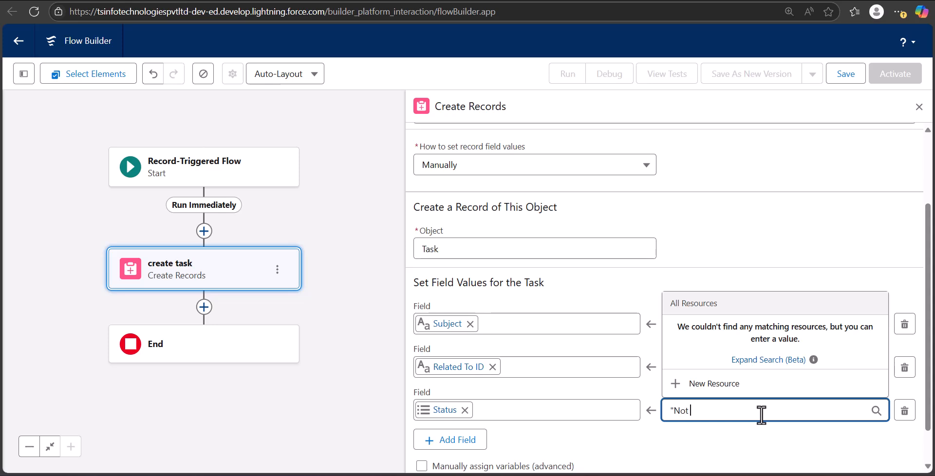
{"action": "type", "text": " Started"}
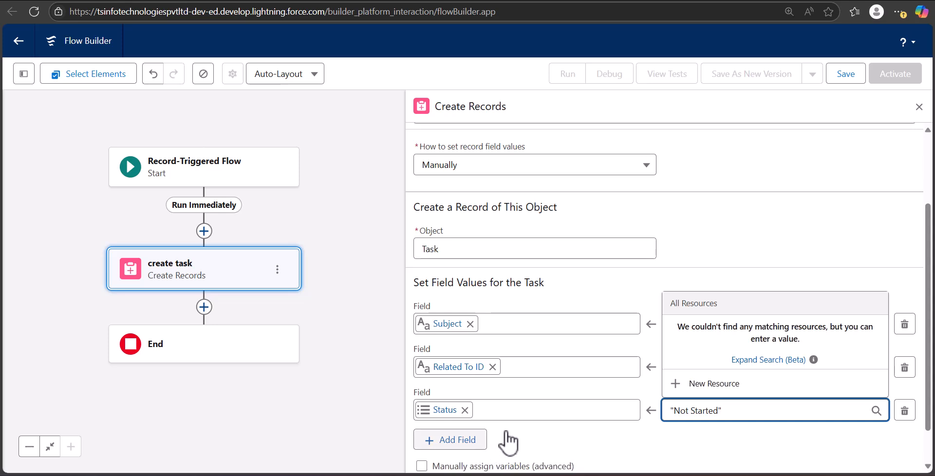
Step: Add another field row and choose the task's Priority field
{"action": "left_click", "coordinate": [445, 440]}
{"action": "scroll", "coordinate": [547, 424], "scroll_direction": "down", "scroll_amount": 2}
{"action": "left_click", "coordinate": [500, 370]}
{"action": "type", "text": "Prio"}
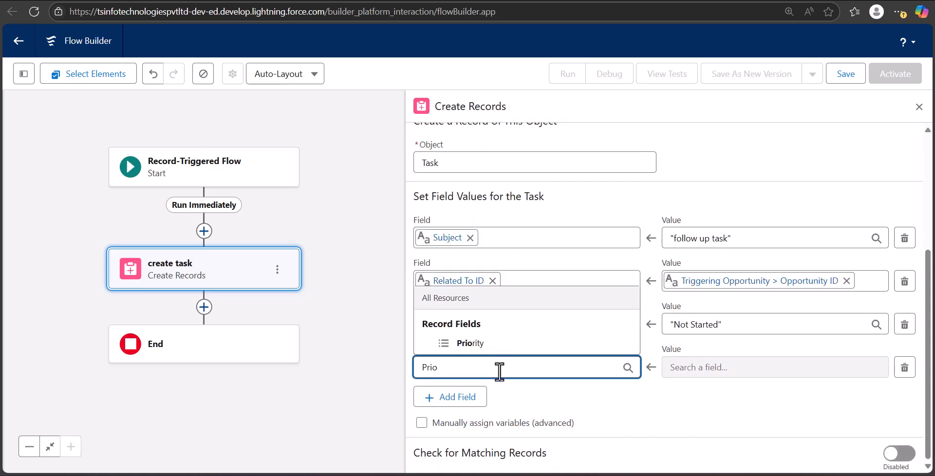
{"action": "left_click", "coordinate": [520, 345]}
{"action": "scroll", "coordinate": [497, 293], "scroll_direction": "up", "scroll_amount": 4}
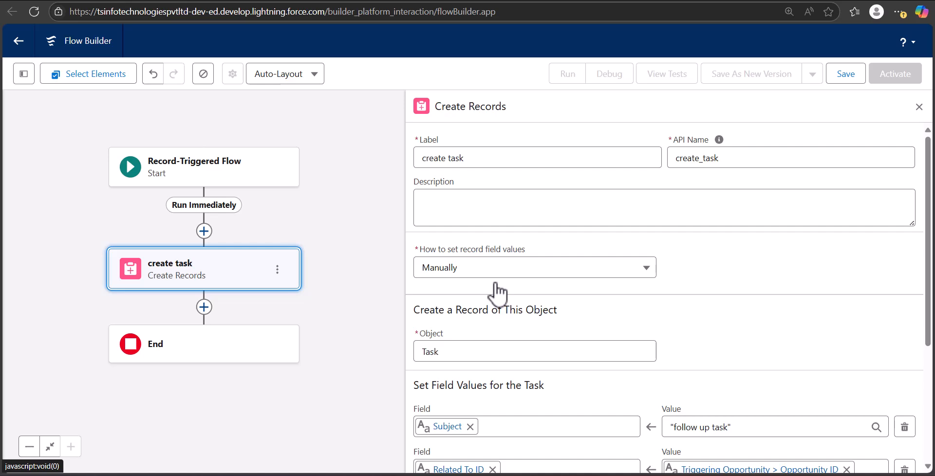
Step: Save the flow with the label "Create task for Opportunity"
{"action": "left_click", "coordinate": [848, 75]}
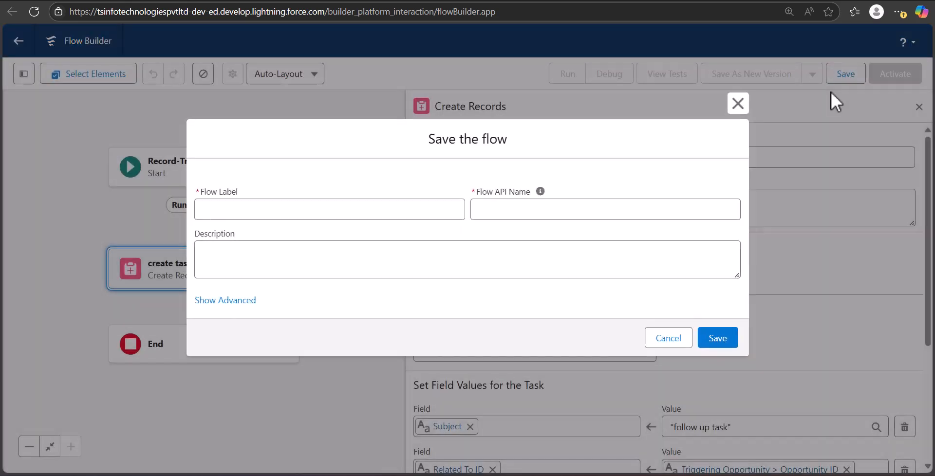
{"action": "left_click", "coordinate": [306, 210]}
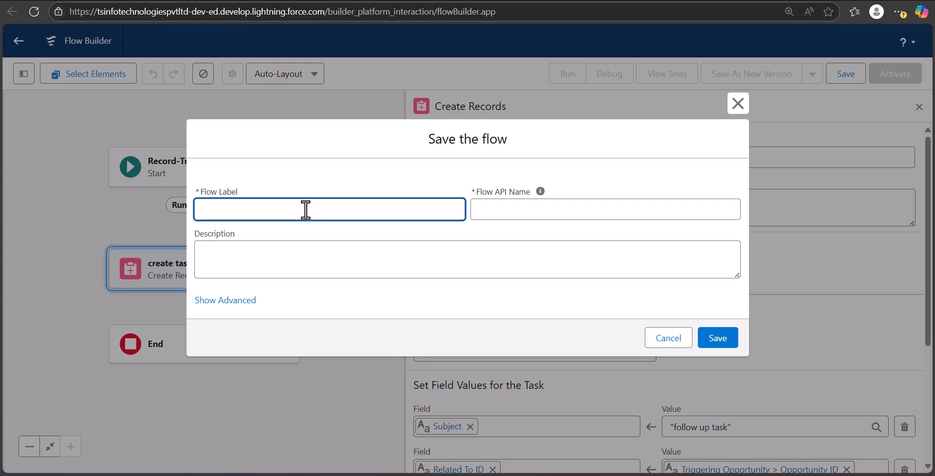
{"action": "type", "text": "Create task for Opportunity"}
{"action": "left_click", "coordinate": [755, 365]}
{"action": "left_click", "coordinate": [718, 347]}
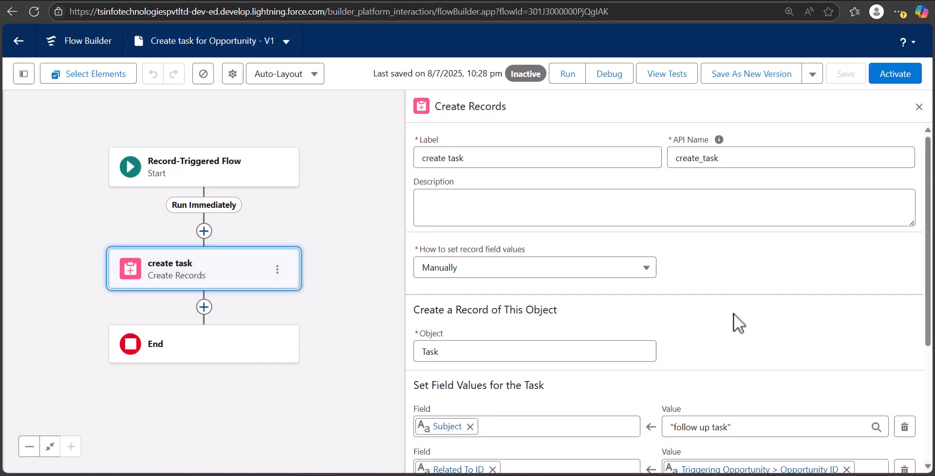
Step: Activate the flow and leave Flow Builder for the Opportunities list
{"action": "left_click", "coordinate": [901, 76]}
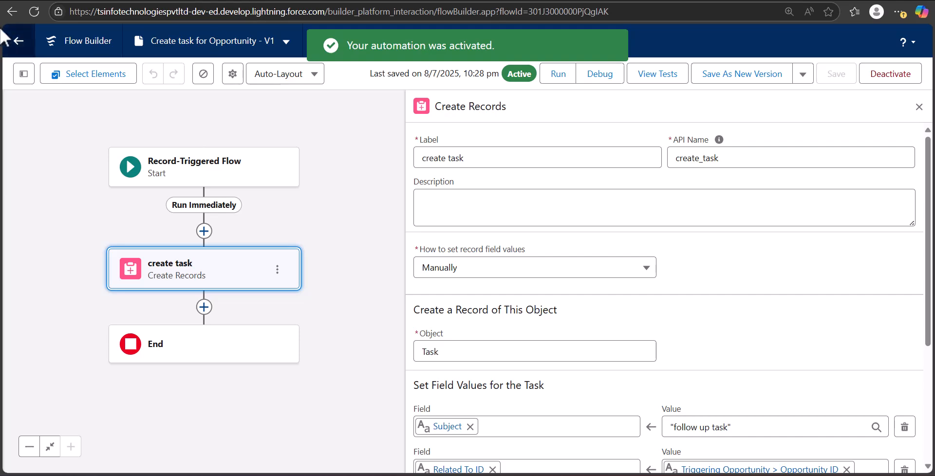
{"action": "left_click", "coordinate": [15, 44]}
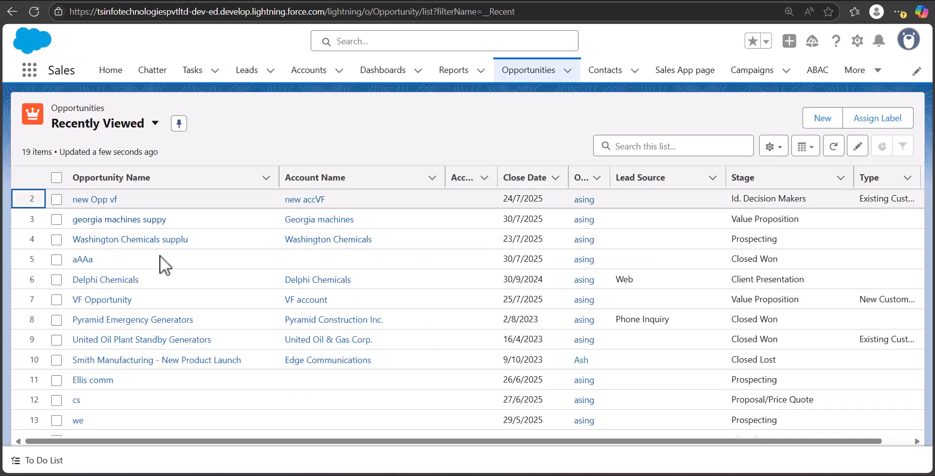
Step: Create and save a new opportunity named "My New Opp"
{"action": "left_click", "coordinate": [823, 120]}
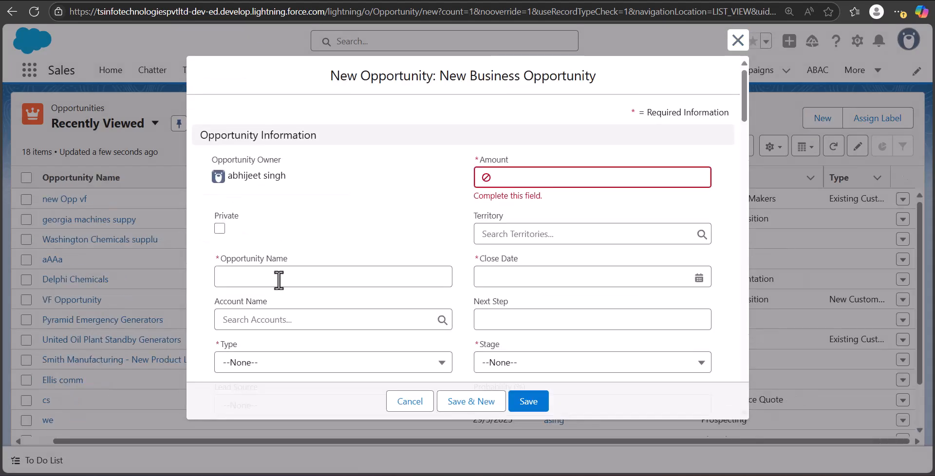
{"action": "left_click", "coordinate": [278, 280]}
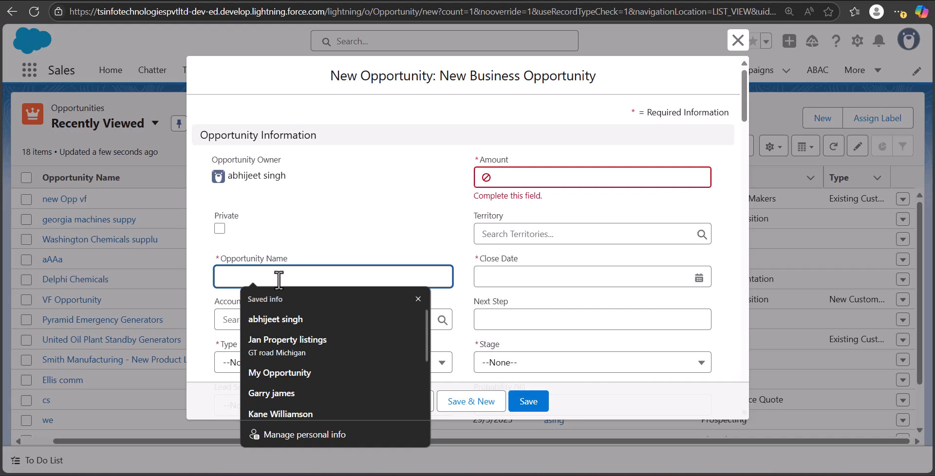
{"action": "type", "text": "My "}
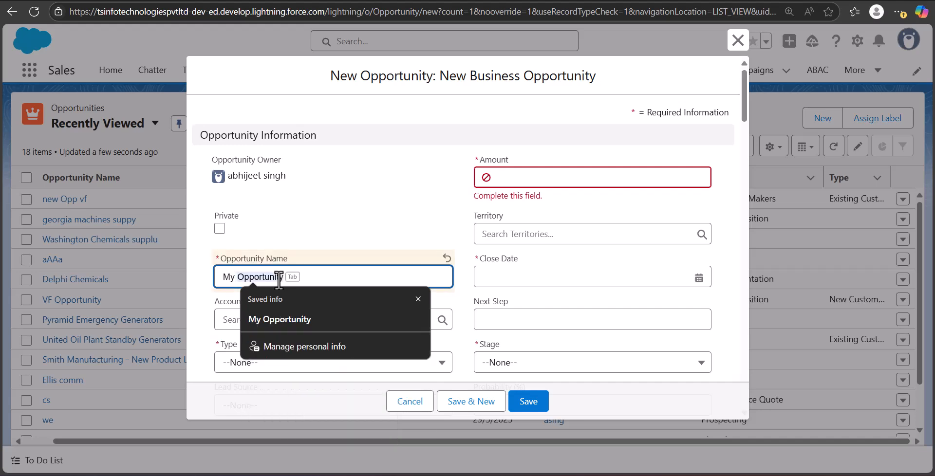
{"action": "type", "text": "New Opp"}
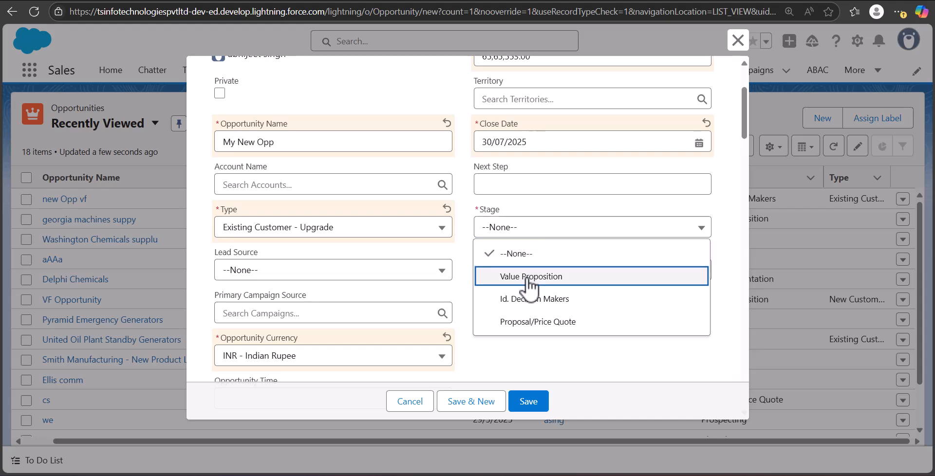
{"action": "left_click", "coordinate": [522, 276]}
{"action": "scroll", "coordinate": [513, 298], "scroll_direction": "down", "scroll_amount": 5}
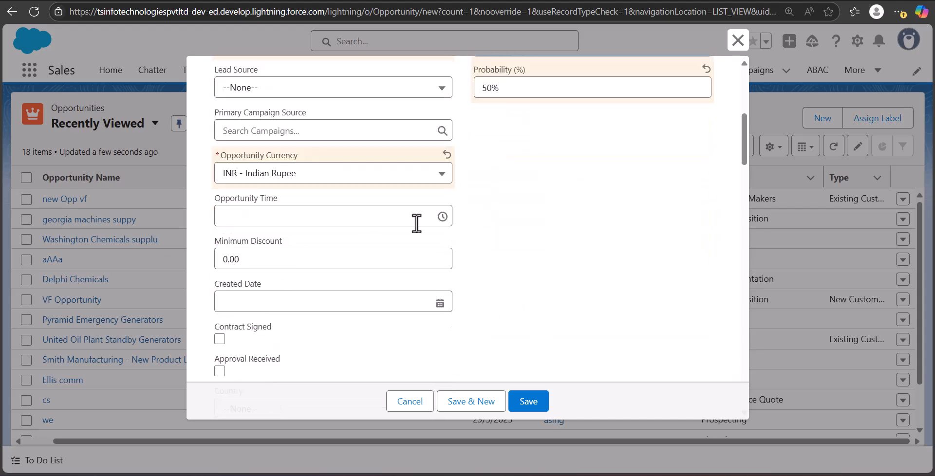
{"action": "scroll", "coordinate": [502, 341], "scroll_direction": "down", "scroll_amount": 2}
{"action": "left_click", "coordinate": [520, 399]}
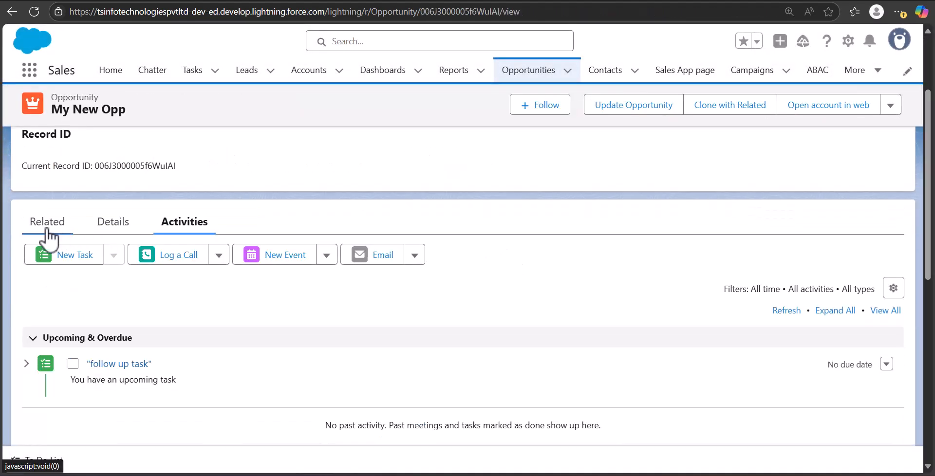
Step: Open the new opportunity's activities to check for the follow-up task
{"action": "left_click", "coordinate": [47, 227]}
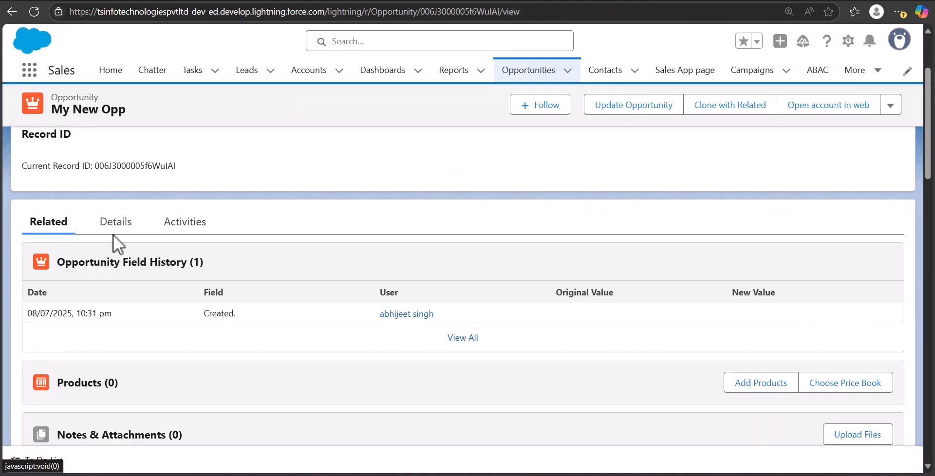
{"action": "left_click", "coordinate": [186, 223]}
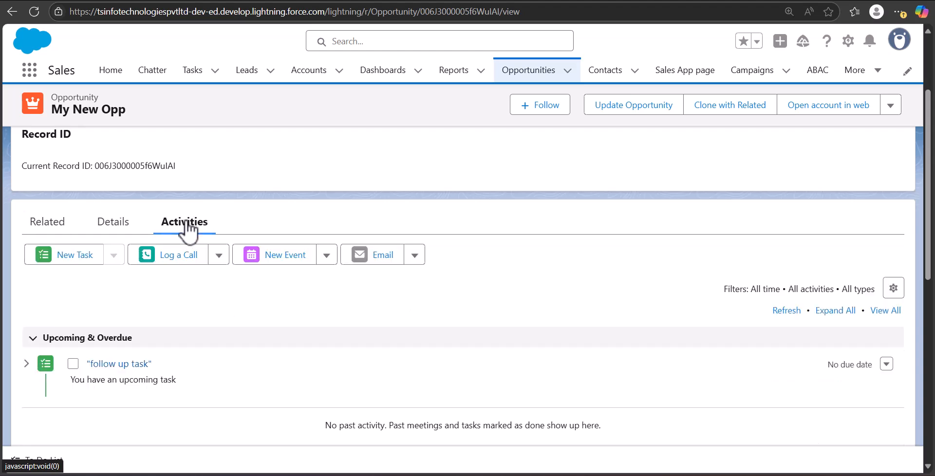